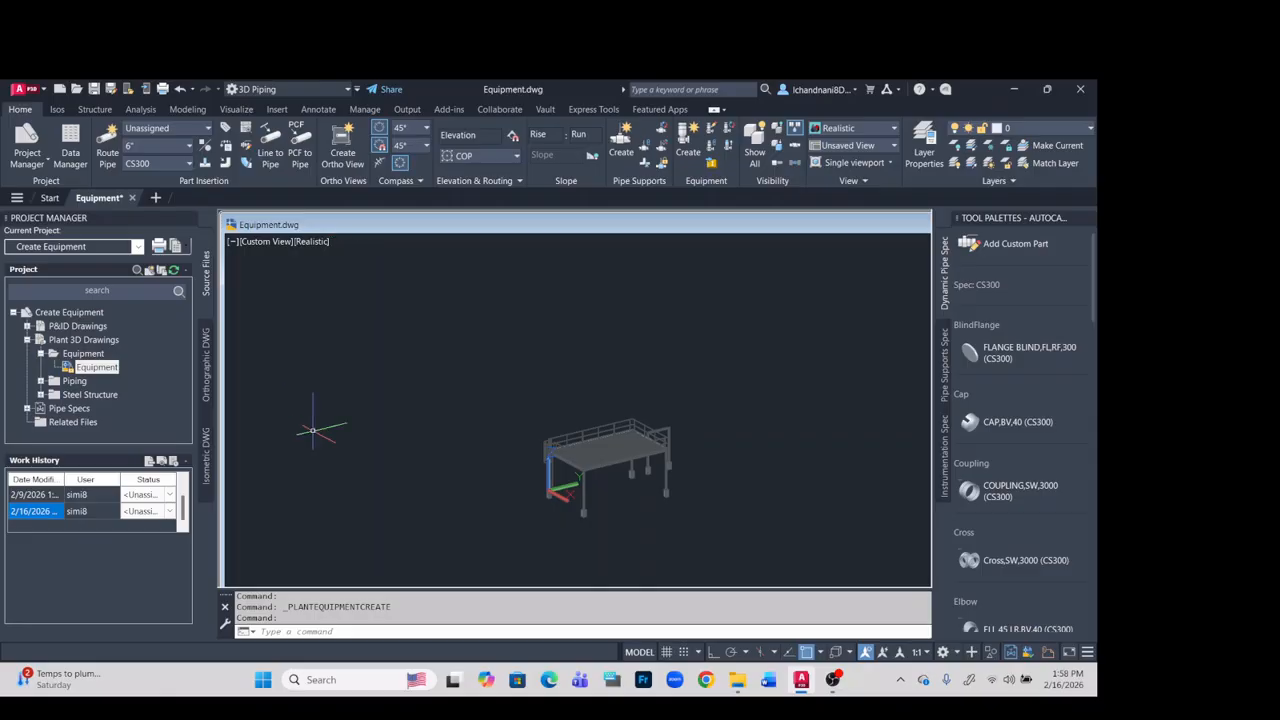
# - Start a new equipment model and choose the Centrifugal Pump type
pyautogui.scroll(5, 705, 455)
pyautogui.scroll(-2, 724, 447)
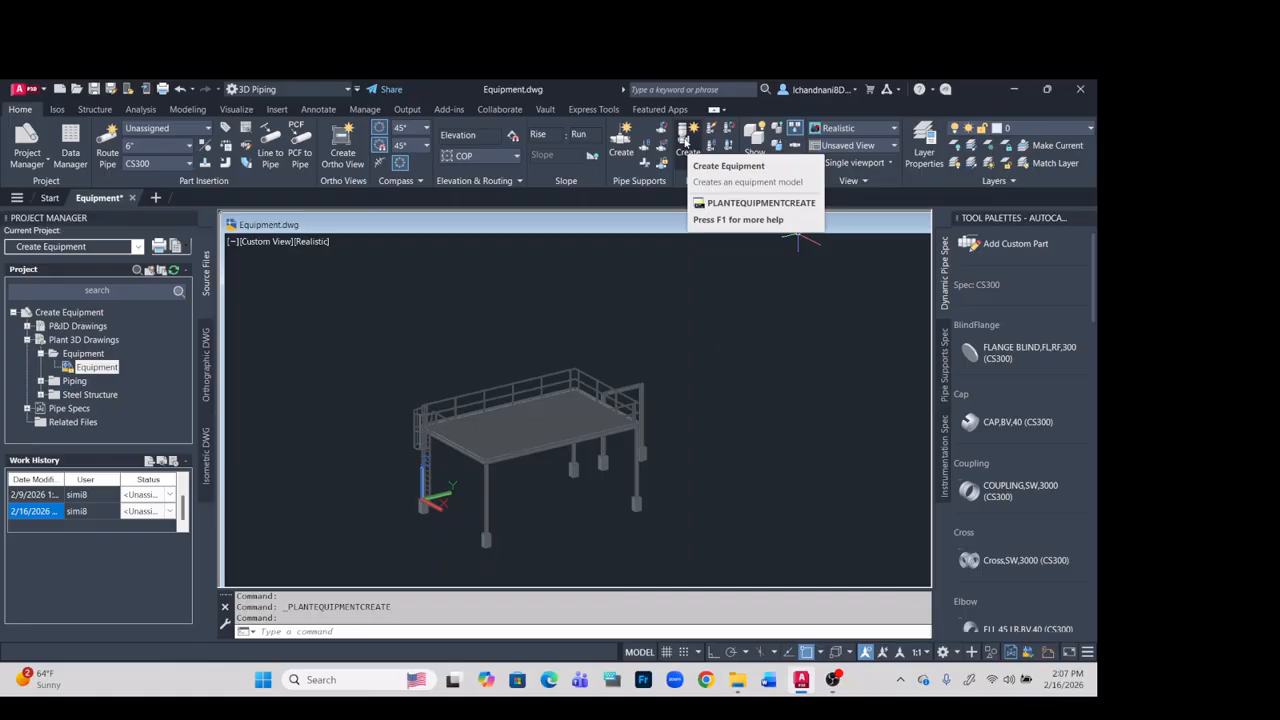
pyautogui.click(685, 140)
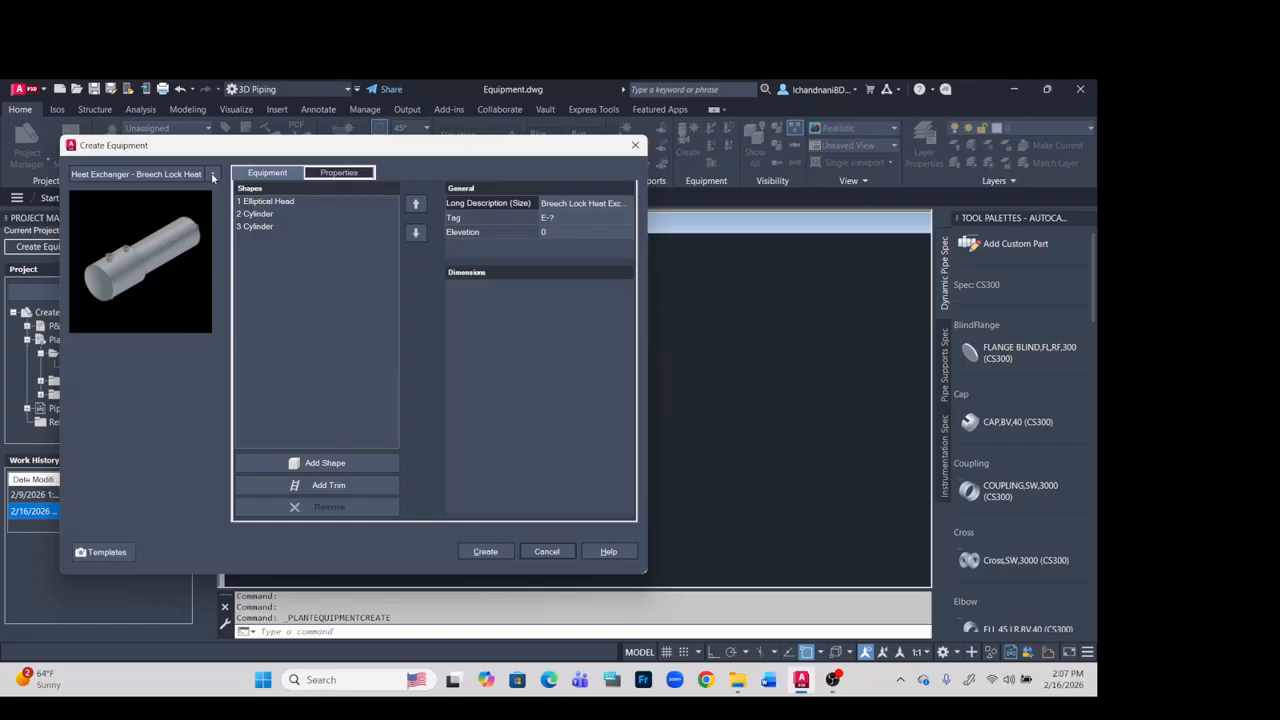
pyautogui.click(212, 177)
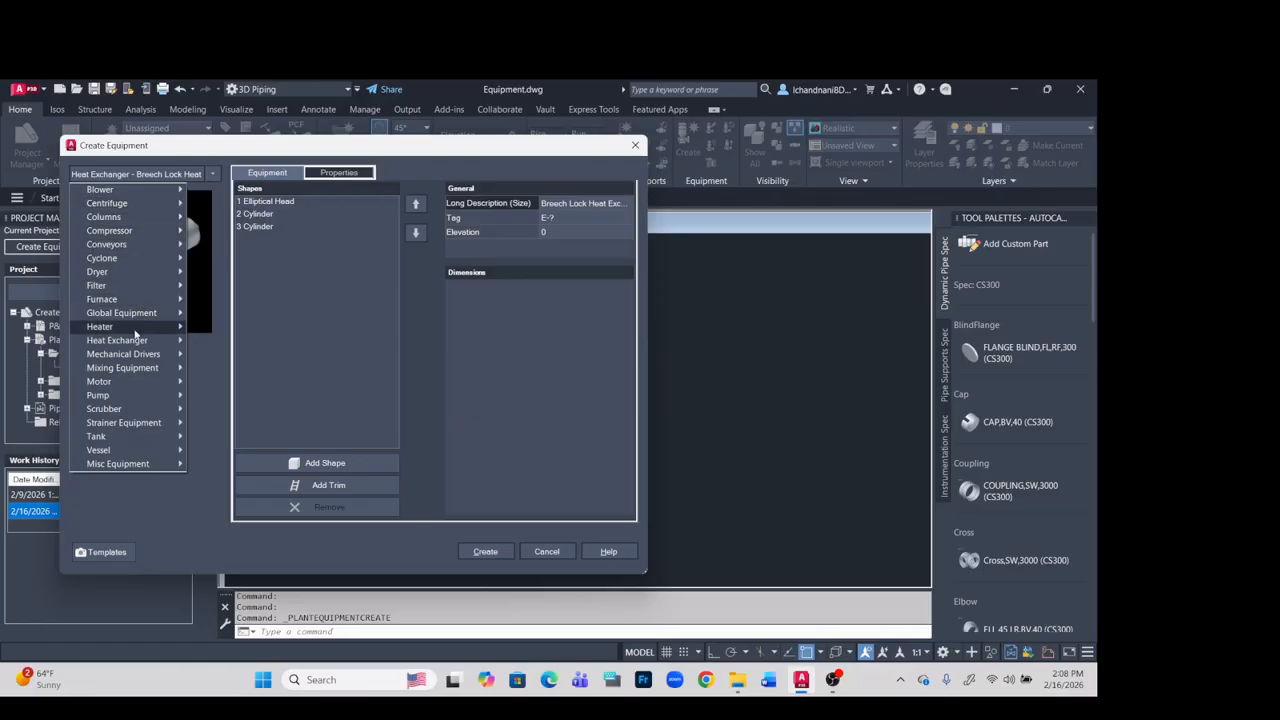
pyautogui.moveTo(128, 394)
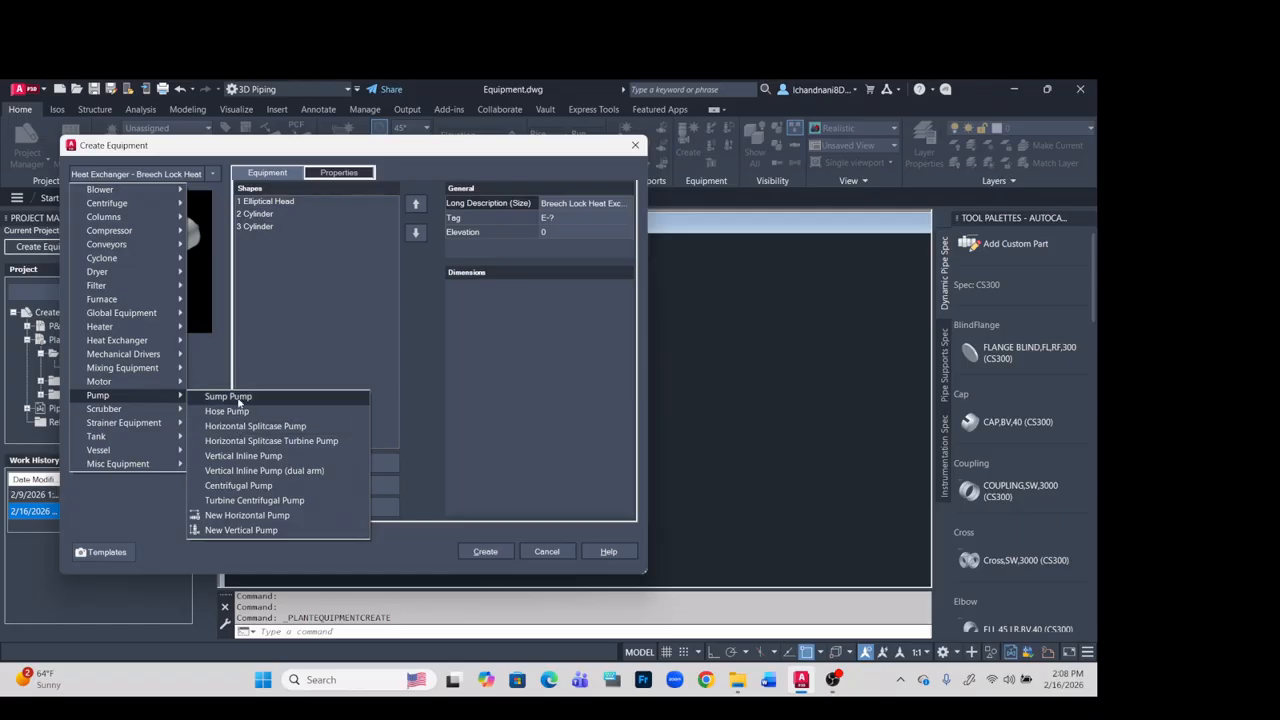
pyautogui.click(251, 485)
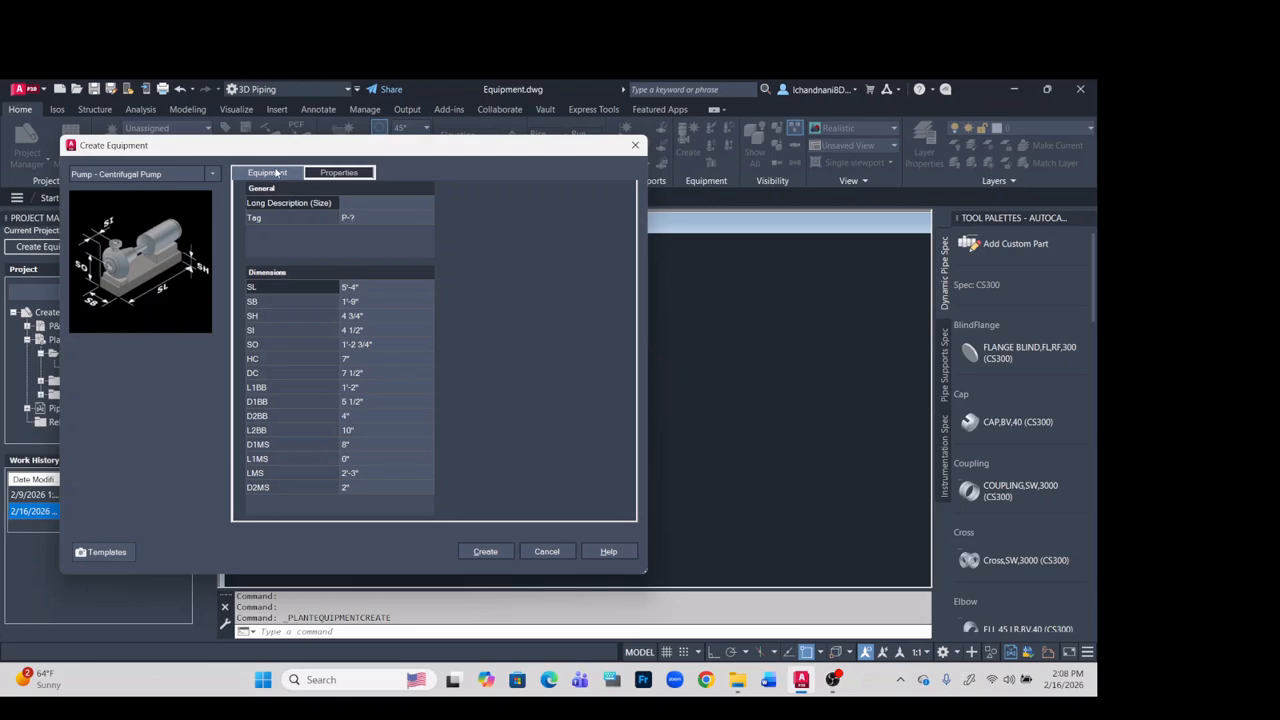
# - Review the centrifugal pump's tag assignment, nozzle properties and dimensions without changing them
pyautogui.click(374, 218)
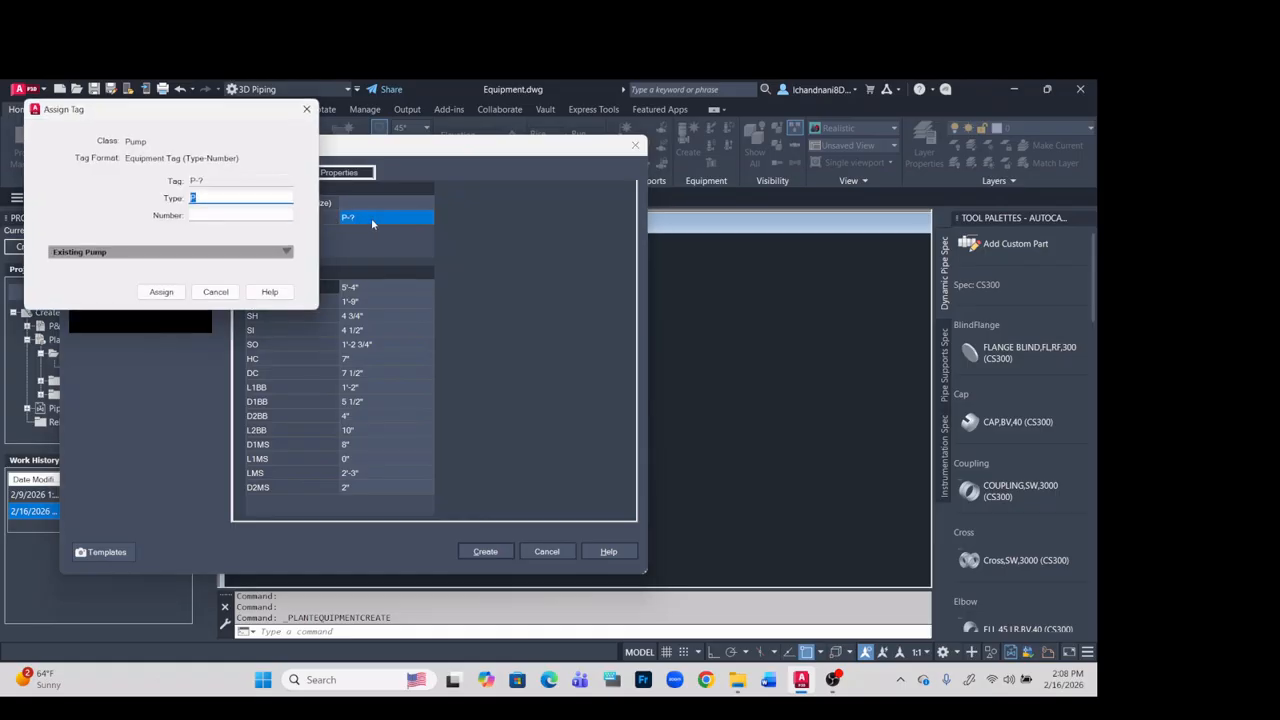
pyautogui.click(215, 292)
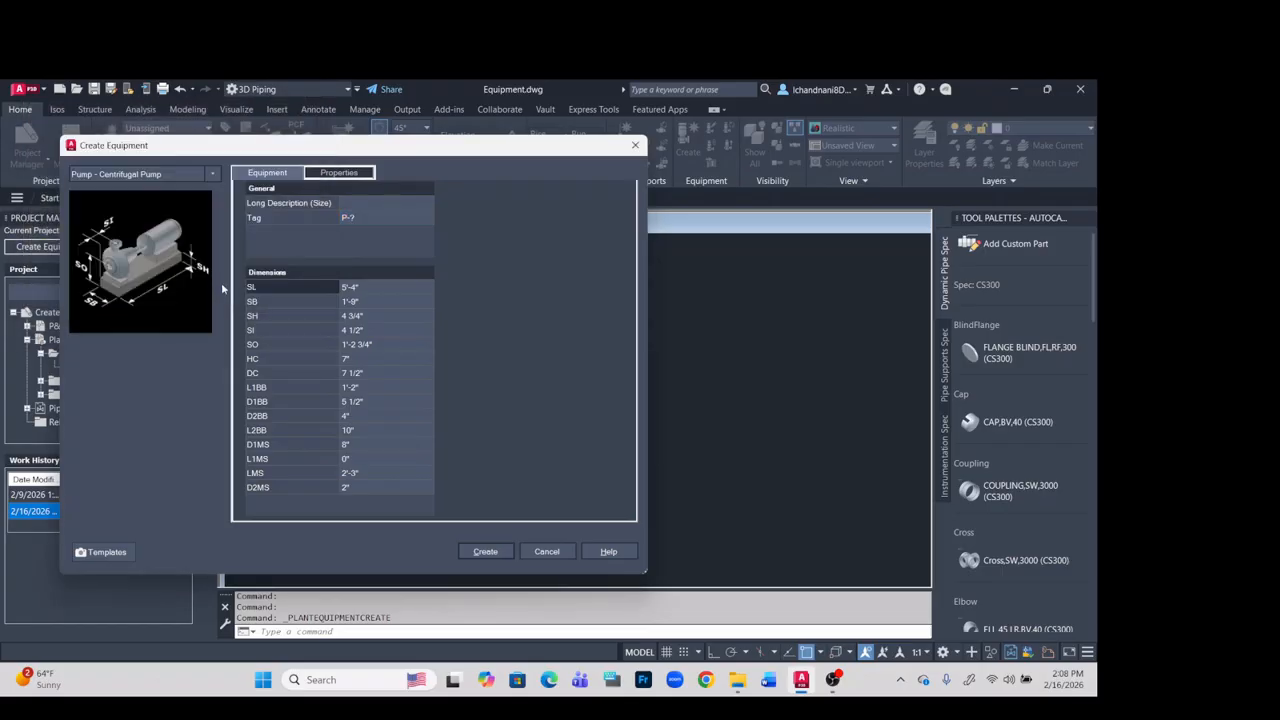
pyautogui.click(330, 174)
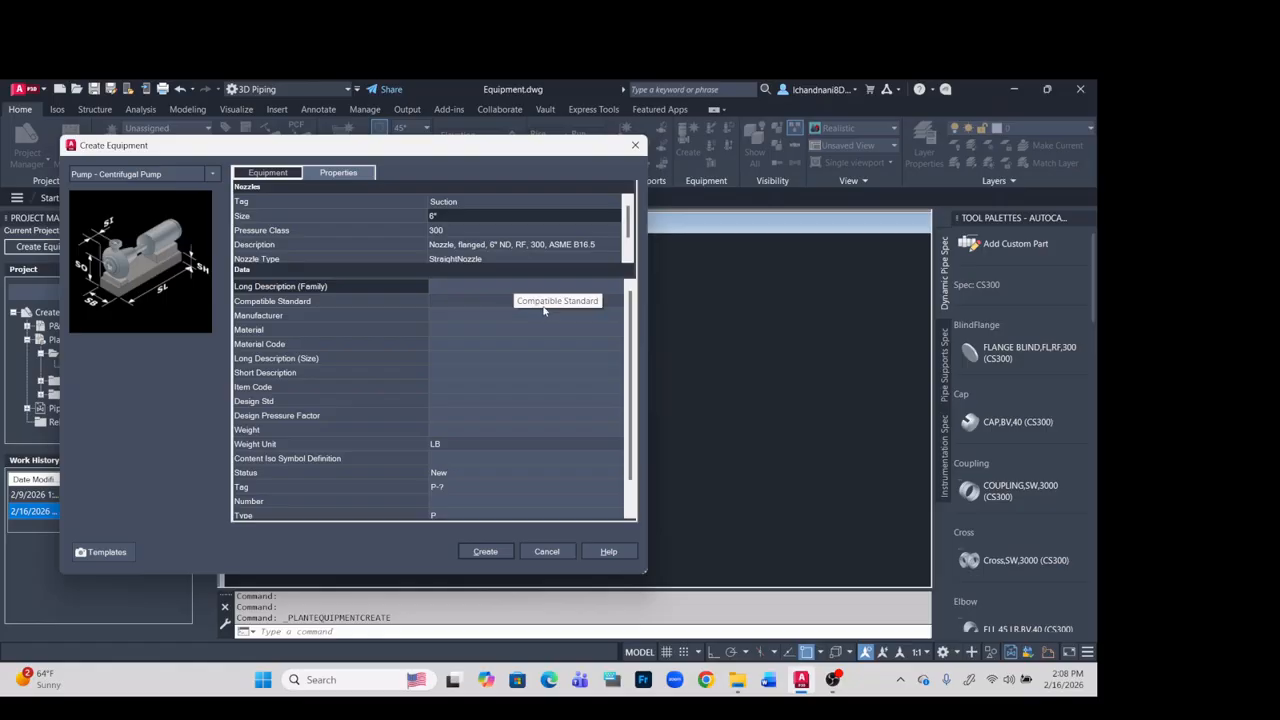
pyautogui.click(285, 176)
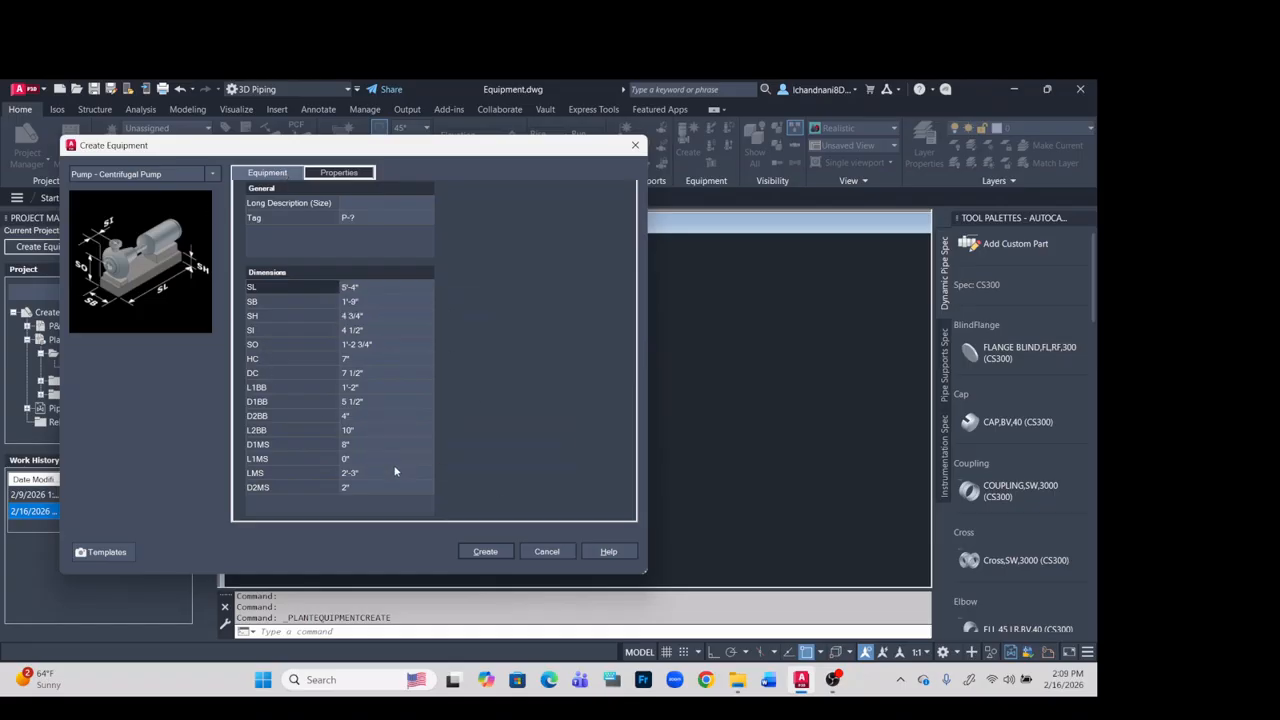
# - Create the centrifugal pump with its default dimensions and place it on open ground beside the steel platform at 0 rotation
pyautogui.click(486, 552)
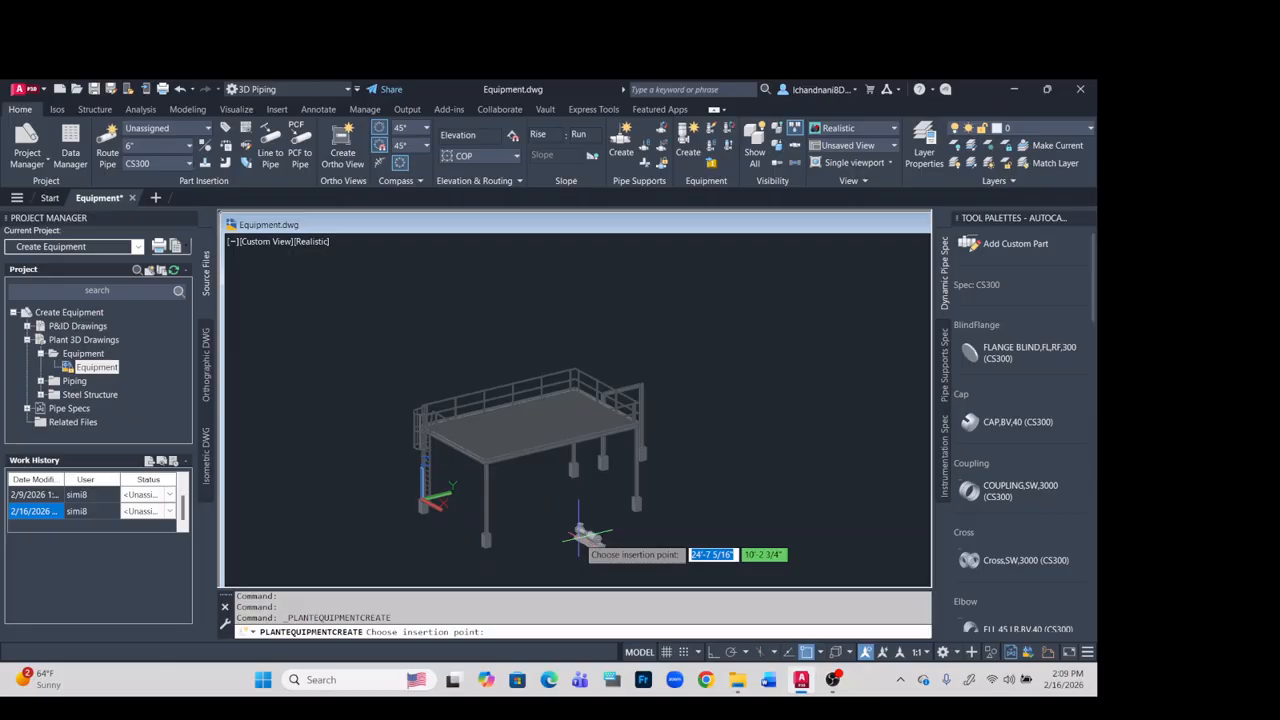
pyautogui.click(712, 477)
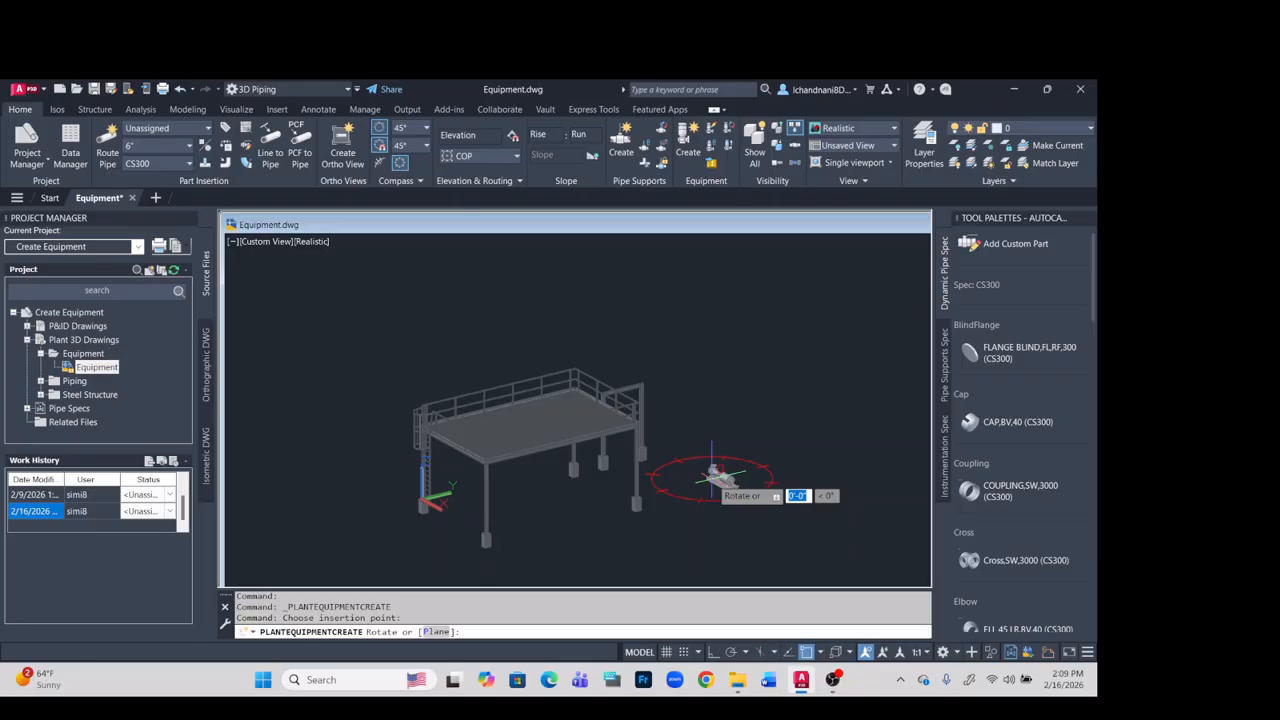
pyautogui.write('0')
pyautogui.press('Return')
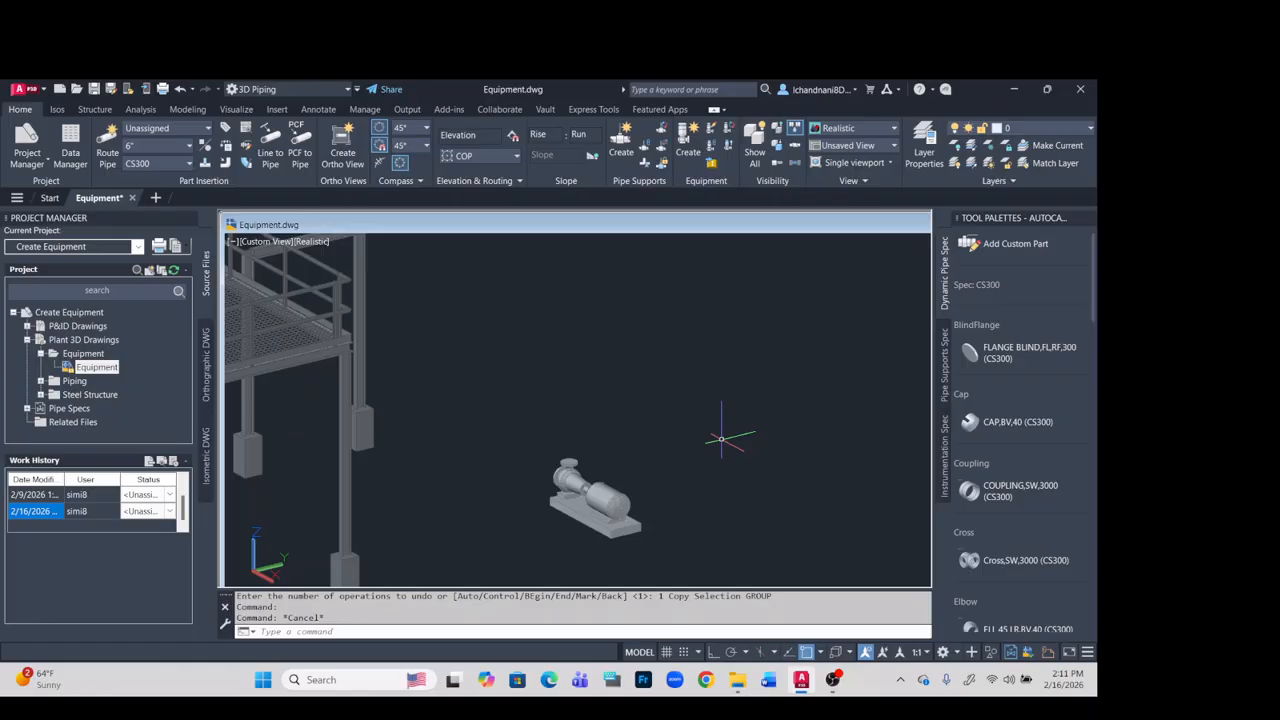
pyautogui.scroll(-2, 720, 440)
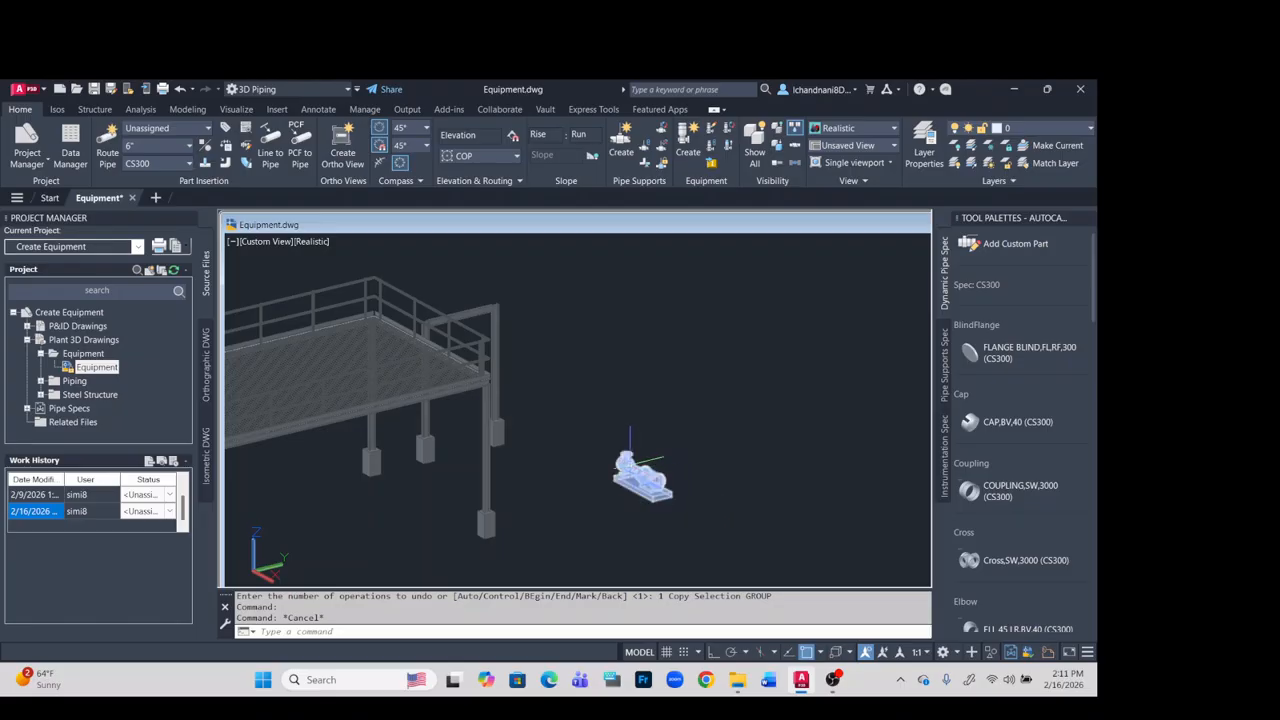
pyautogui.click(630, 462)
pyautogui.rightClick(630, 462)
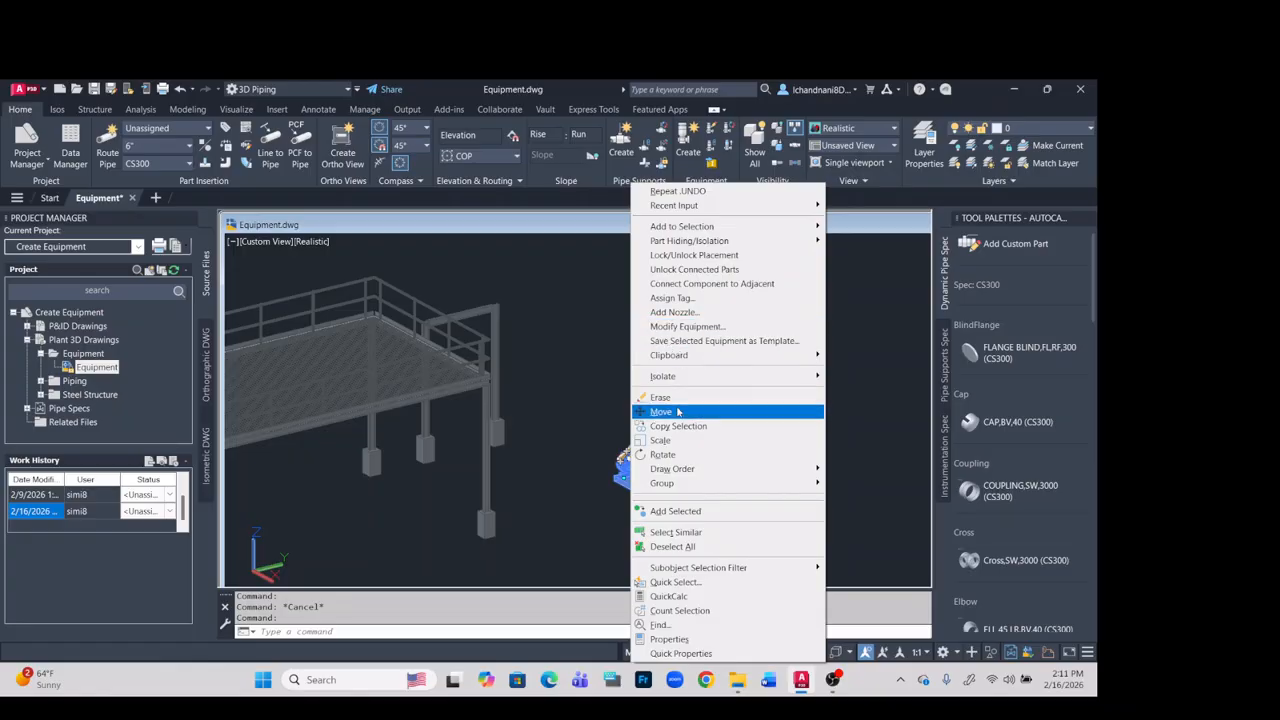
pyautogui.moveTo(683, 470)
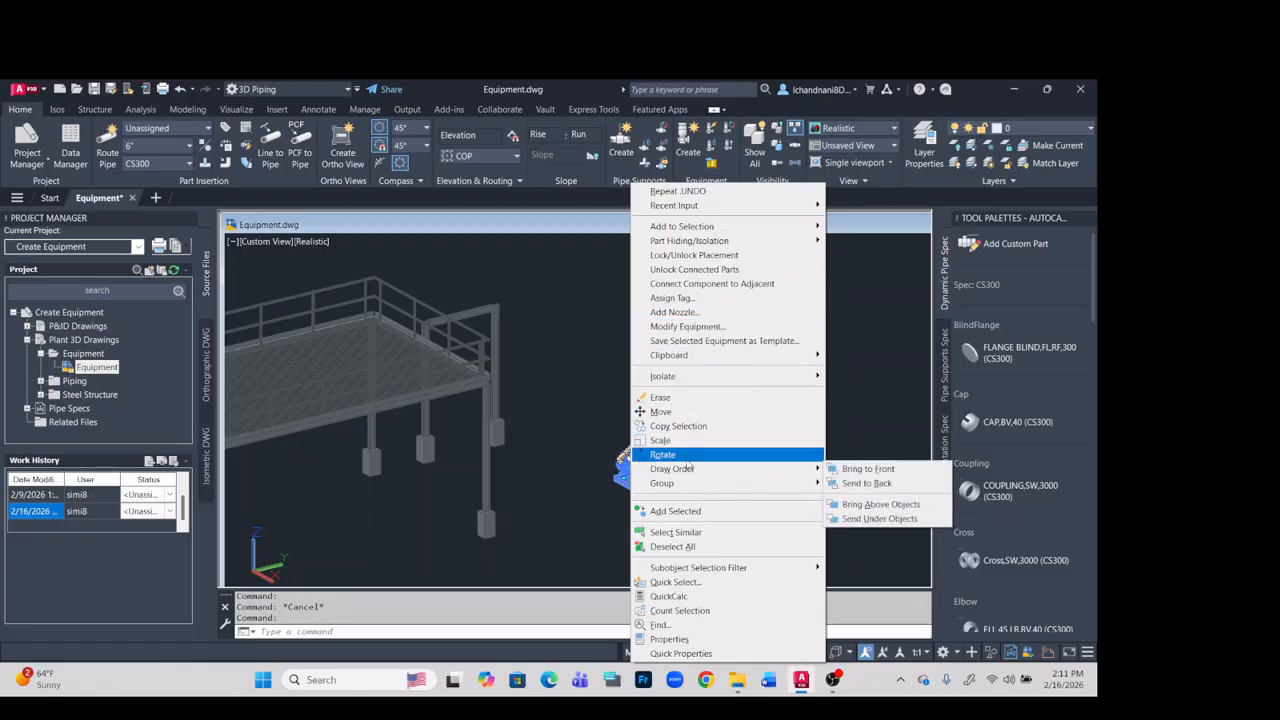
pyautogui.click(678, 426)
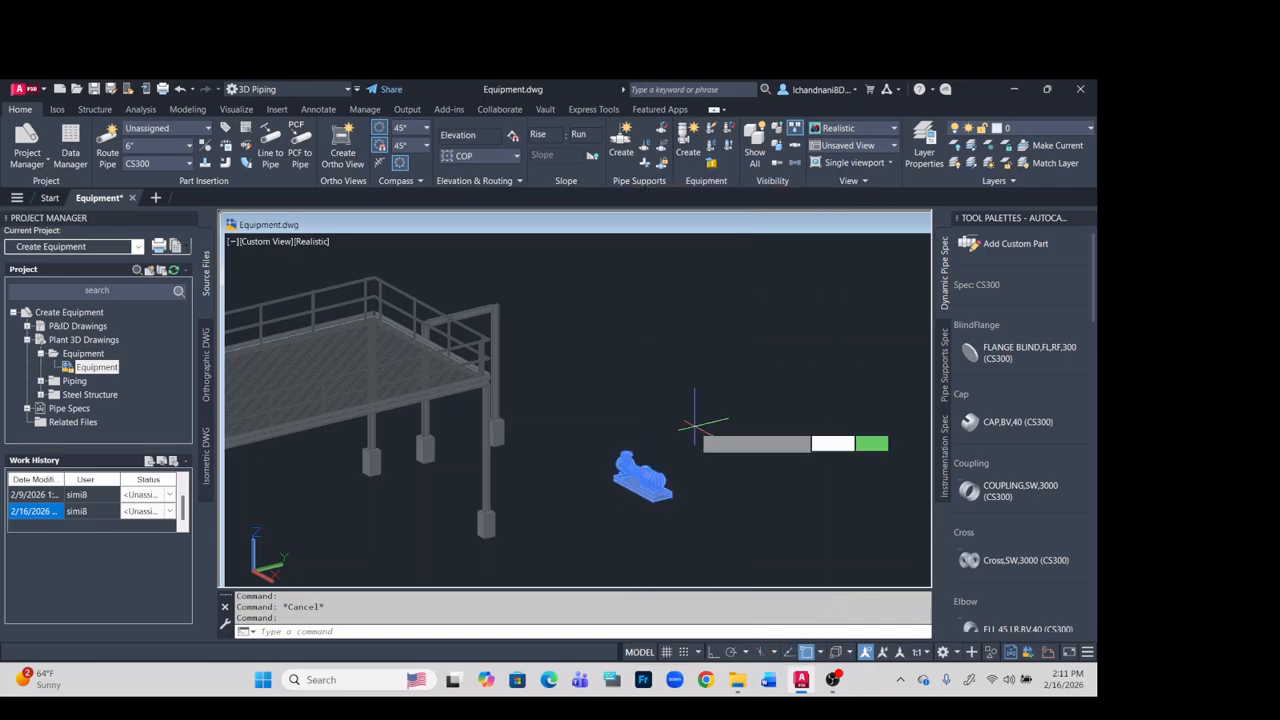
pyautogui.click(676, 505)
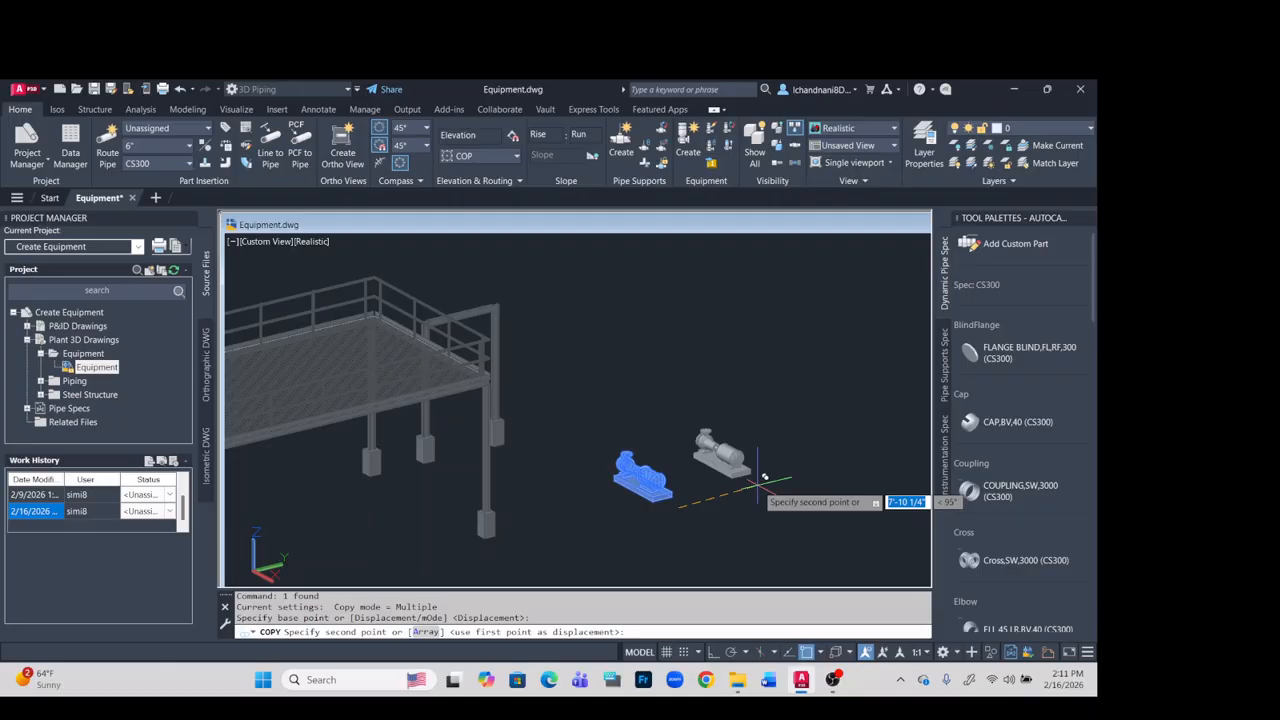
pyautogui.press('Escape')
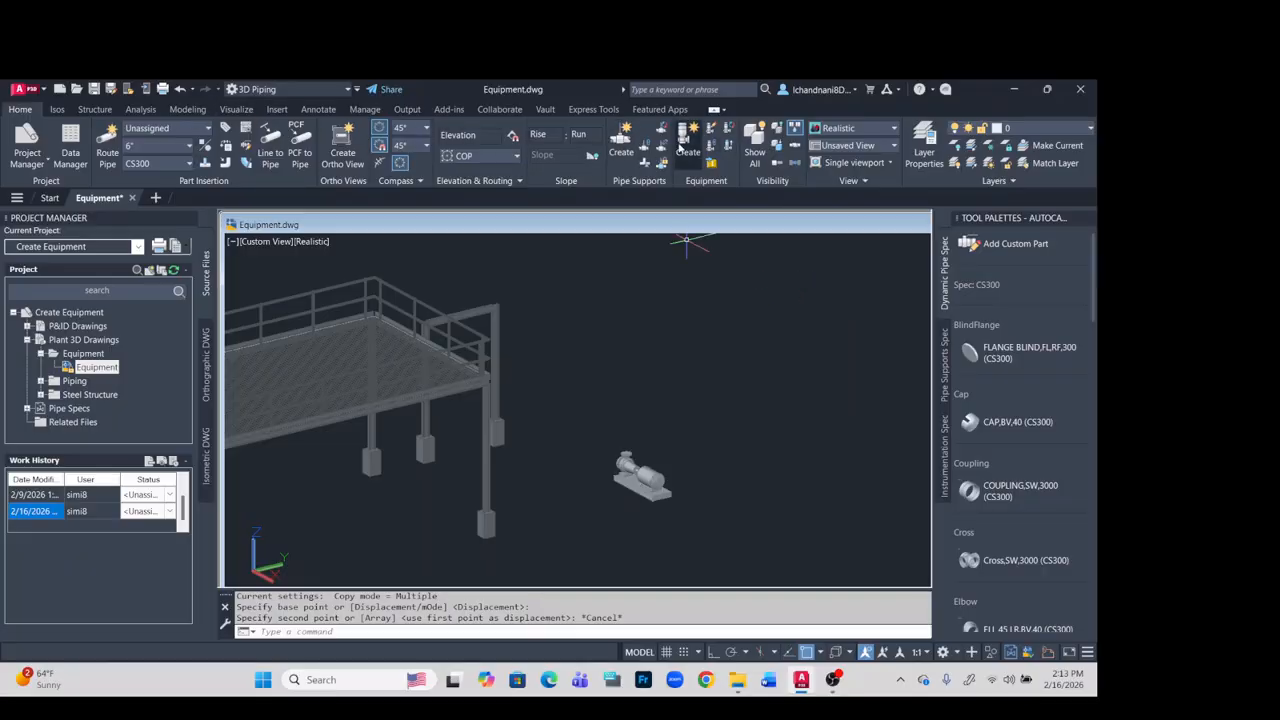
# - Create a Breech Lock Heat Exchanger with its default shapes and settings
pyautogui.click(682, 146)
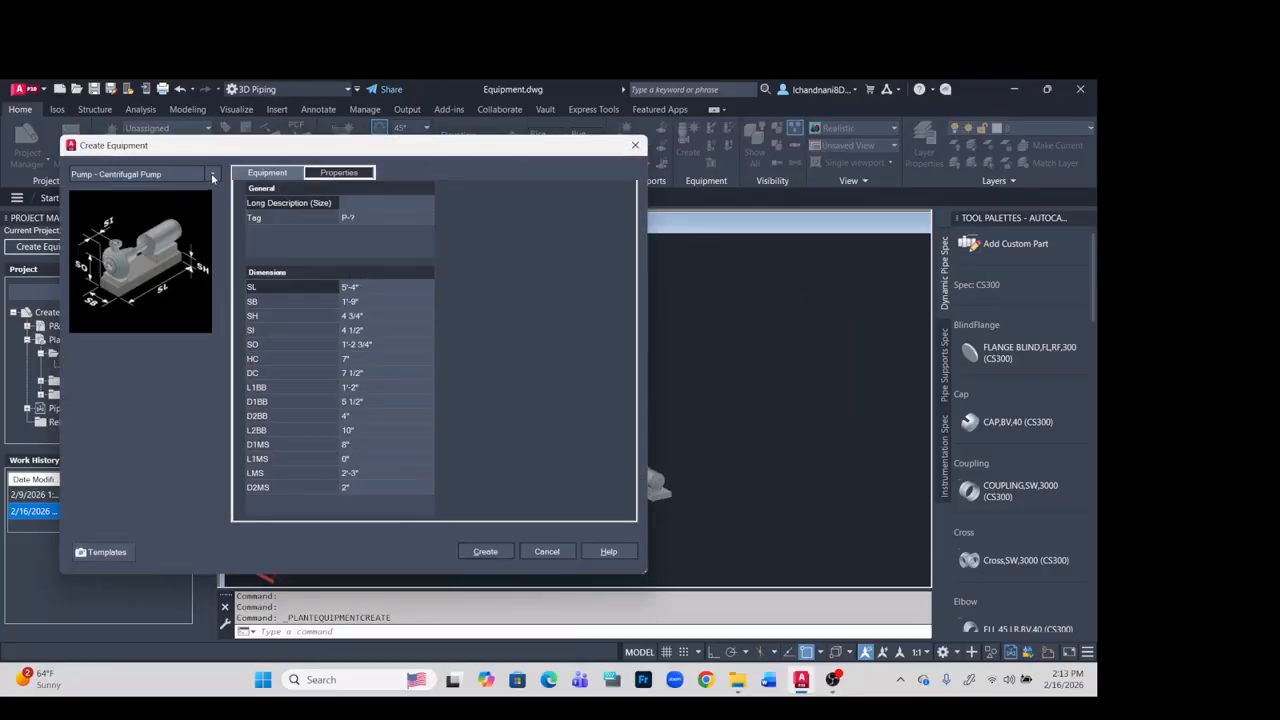
pyautogui.click(213, 175)
pyautogui.moveTo(122, 341)
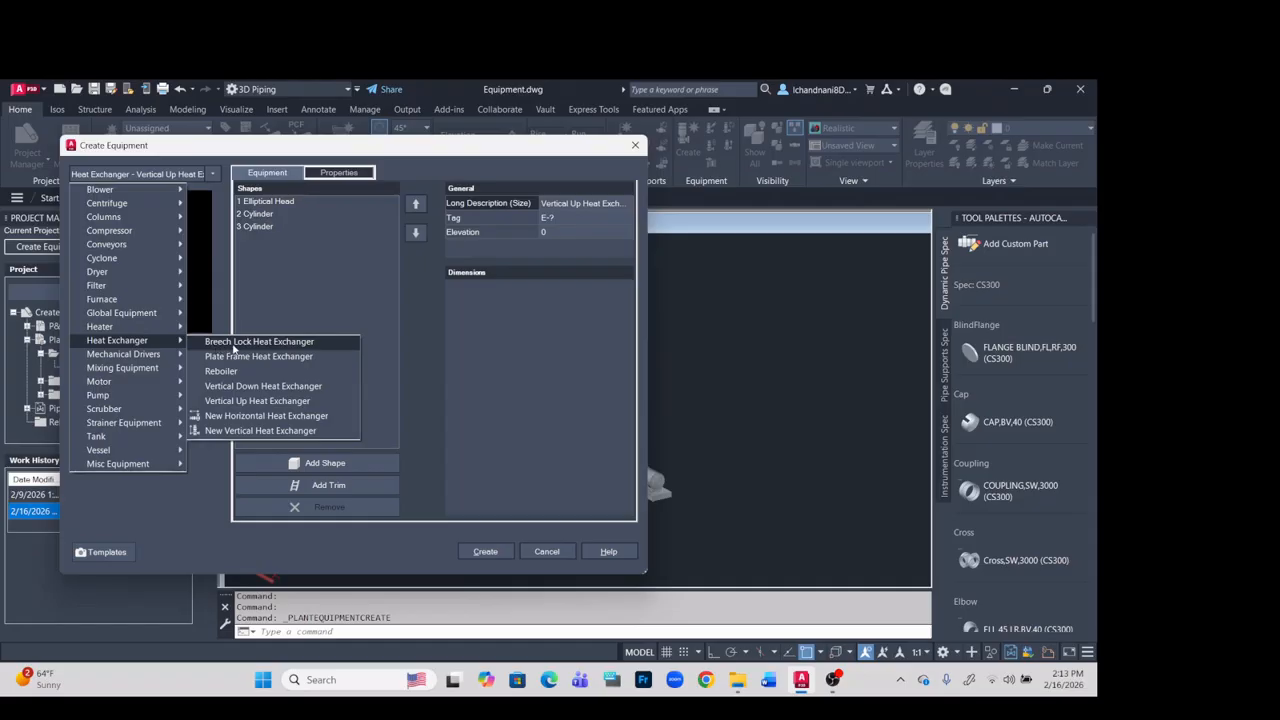
pyautogui.click(240, 342)
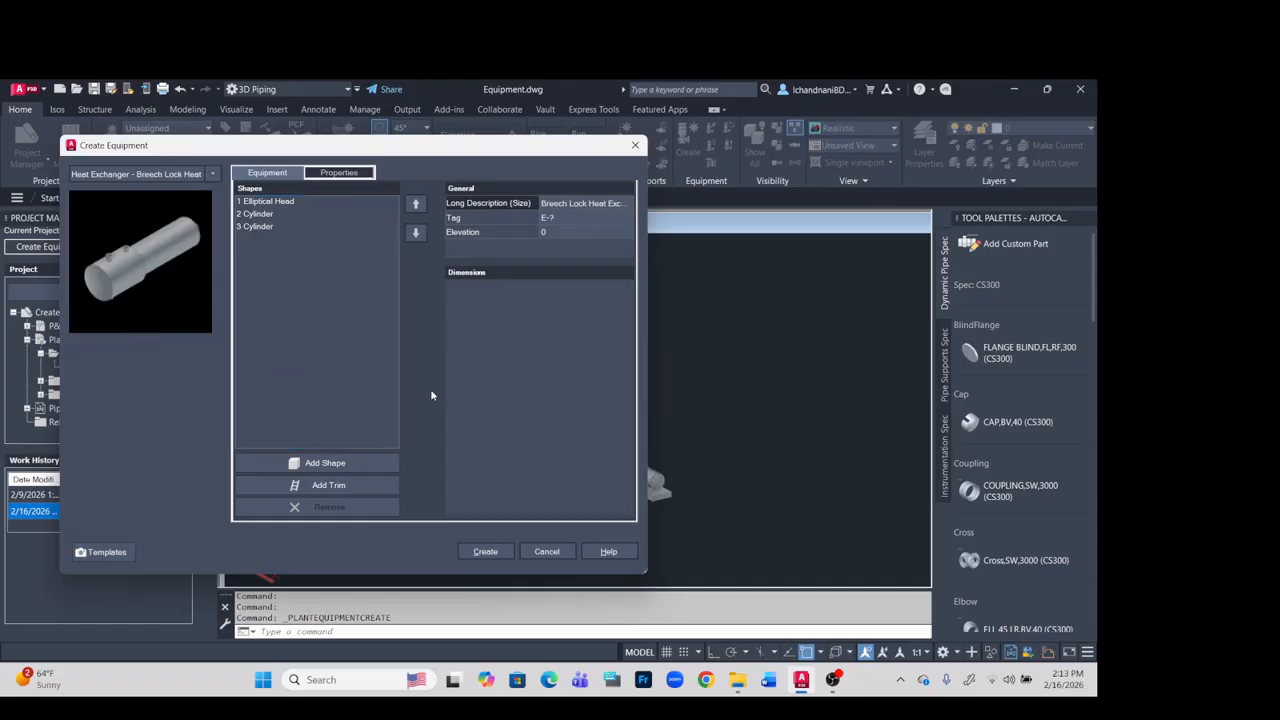
pyautogui.click(485, 552)
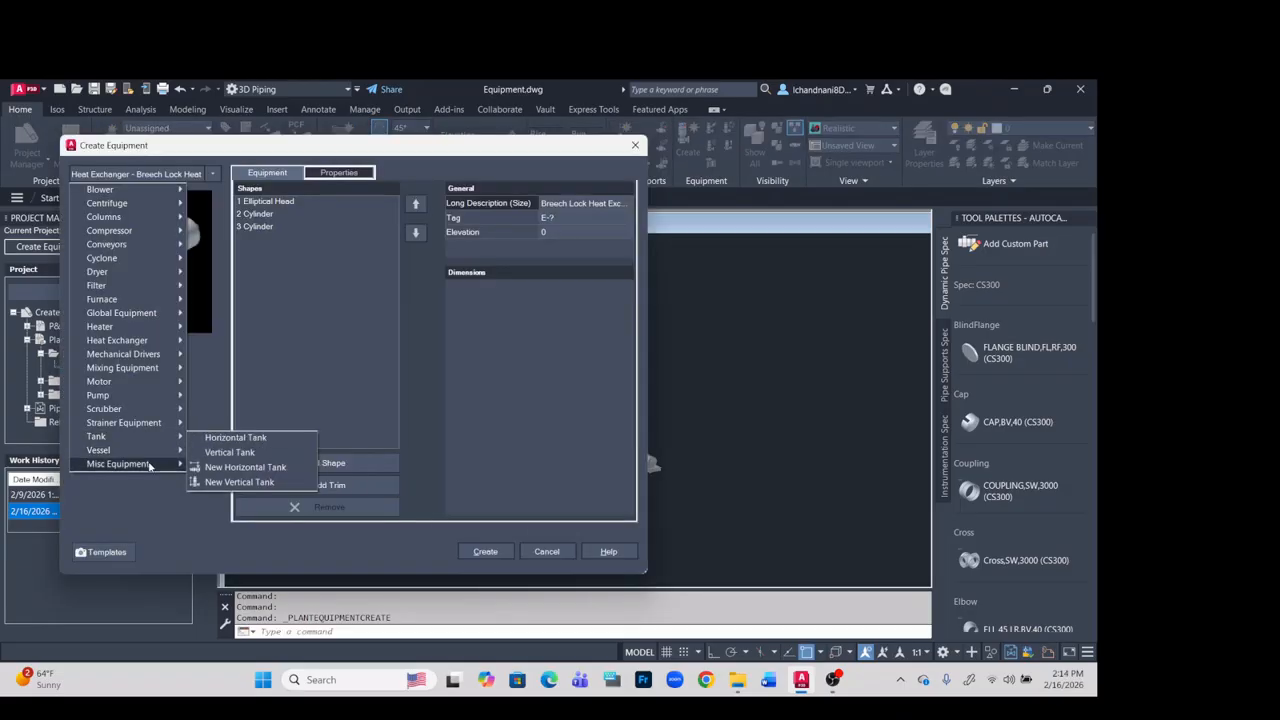
# - Load the Vertical Tank with 3 Nozzles template for new equipment and set its first torispheric head's diameter to 10'
pyautogui.click(95, 553)
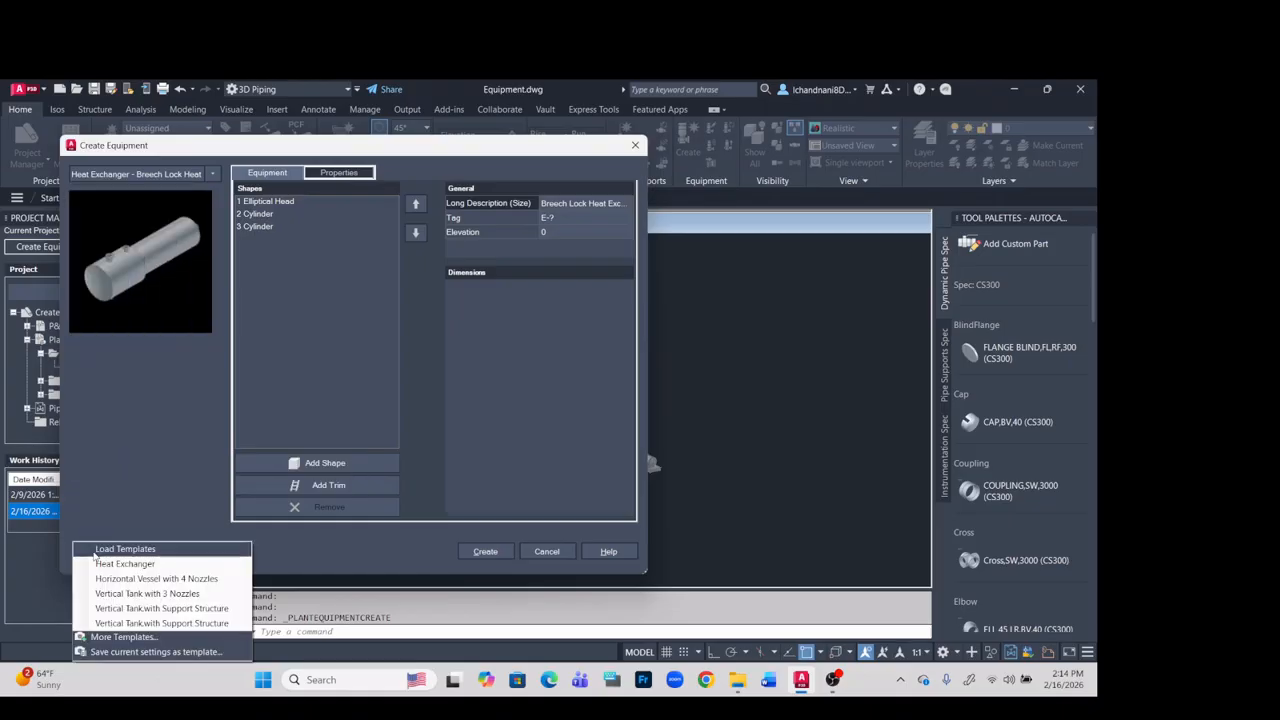
pyautogui.click(157, 595)
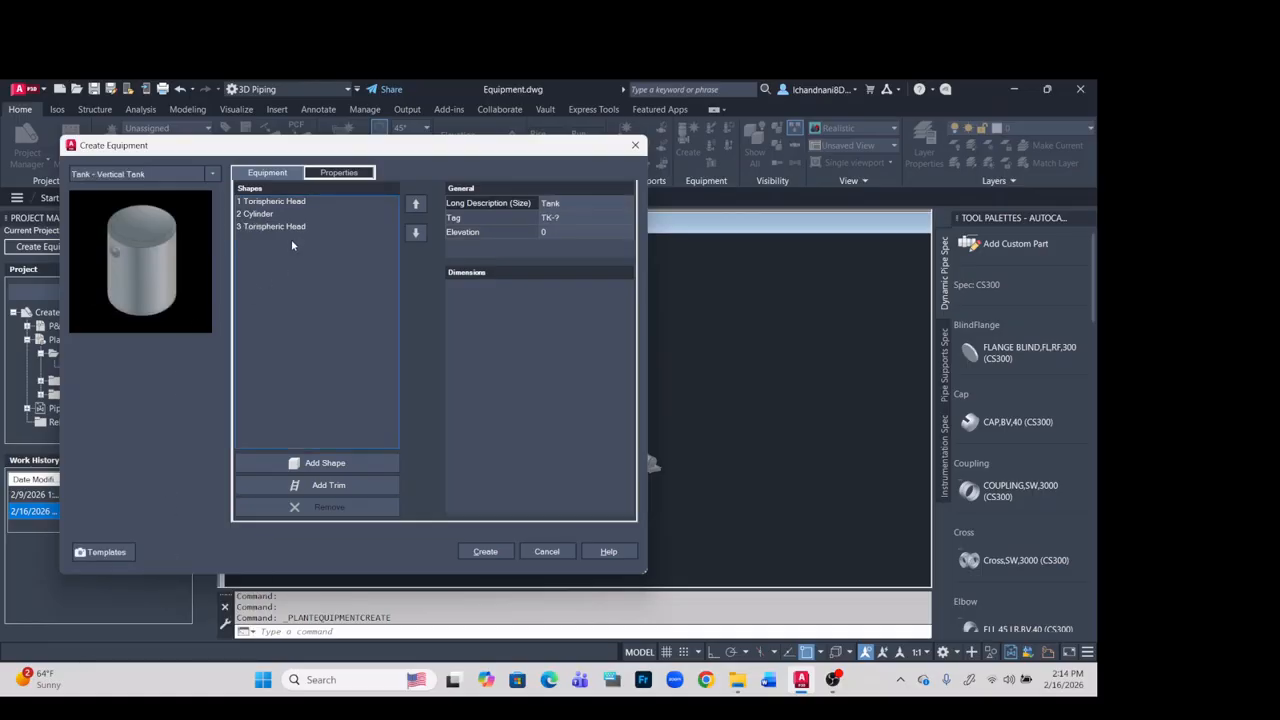
pyautogui.click(295, 203)
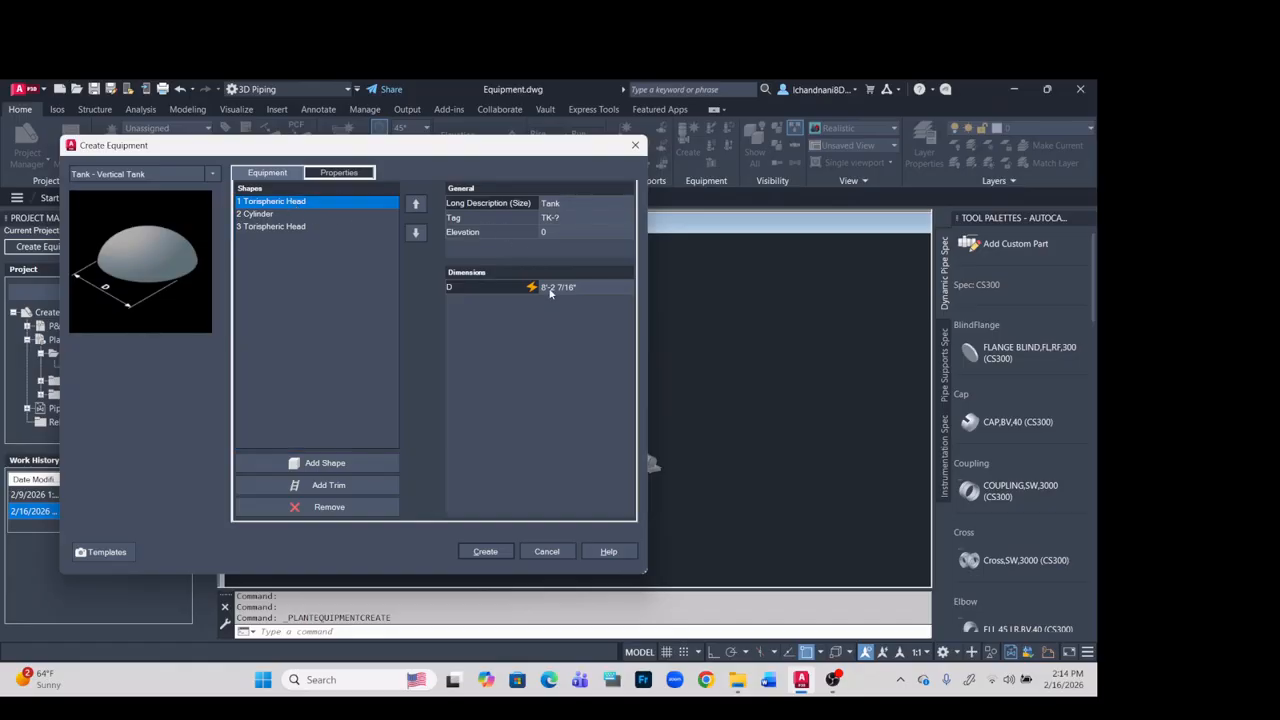
pyautogui.click(557, 292)
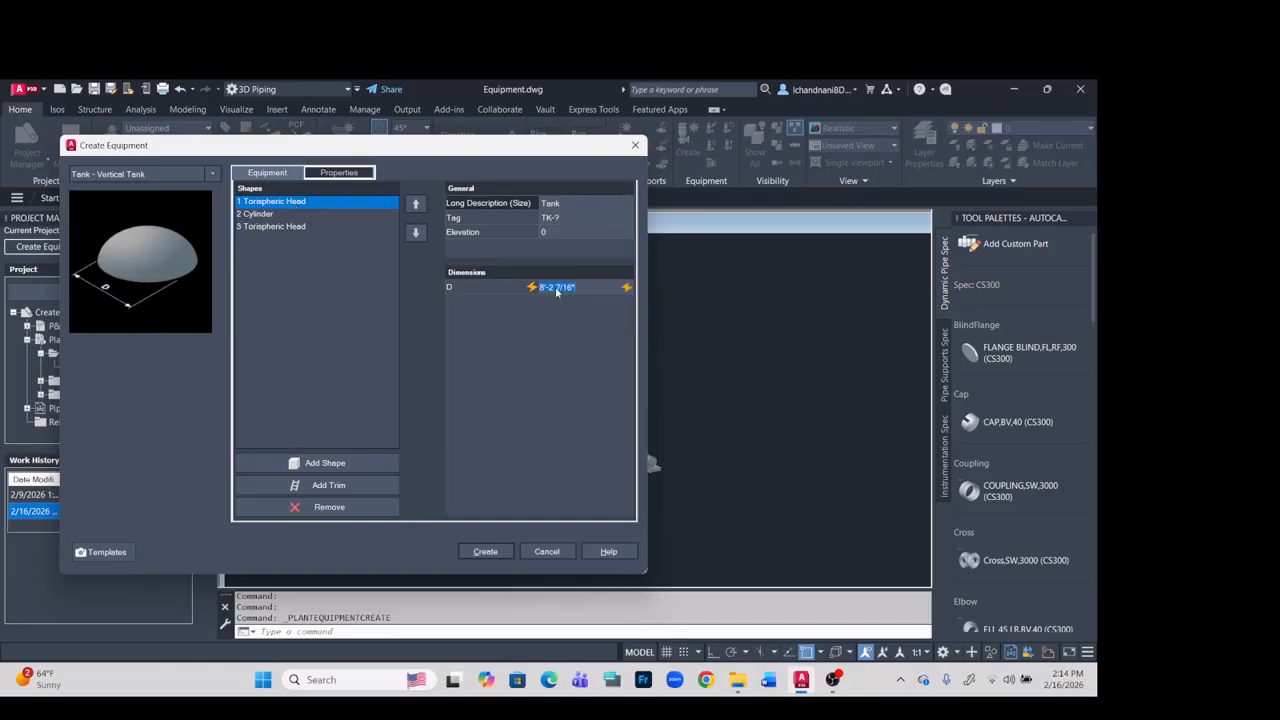
pyautogui.write("10'")
# - Assign the tag TK-1000 to the vertical tank
pyautogui.click(560, 218)
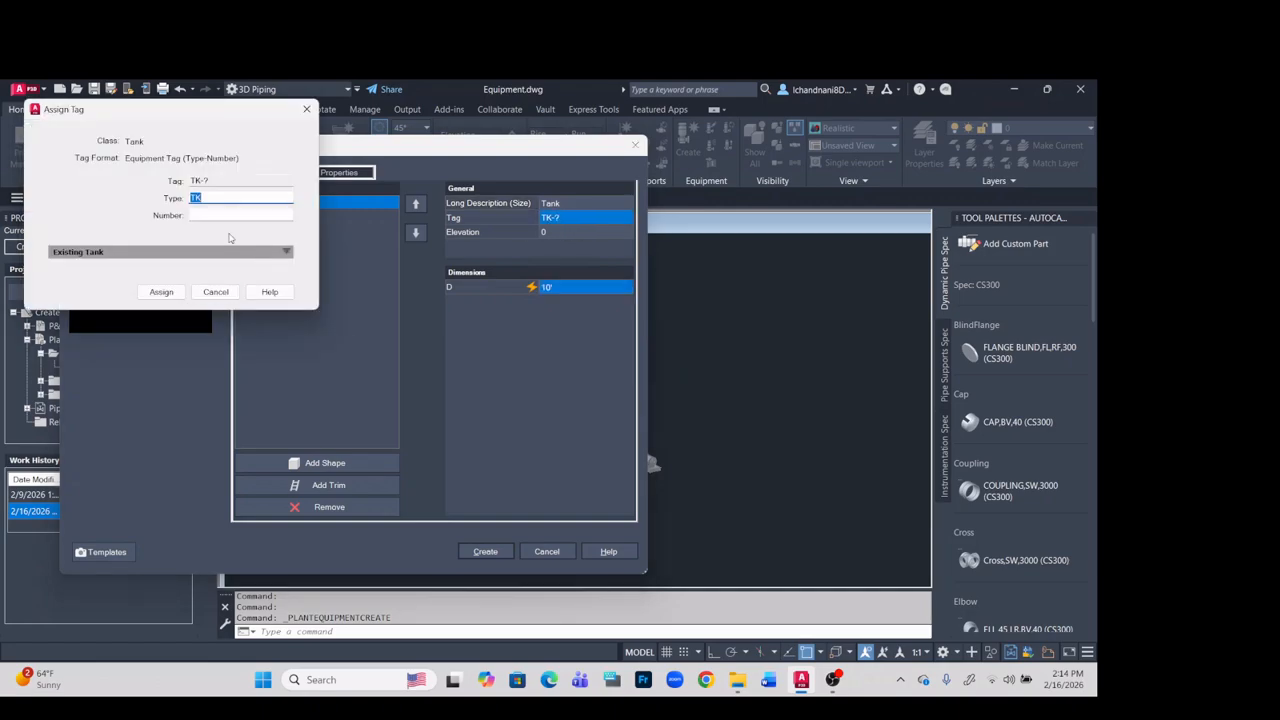
pyautogui.click(231, 216)
pyautogui.write('1000')
pyautogui.click(160, 292)
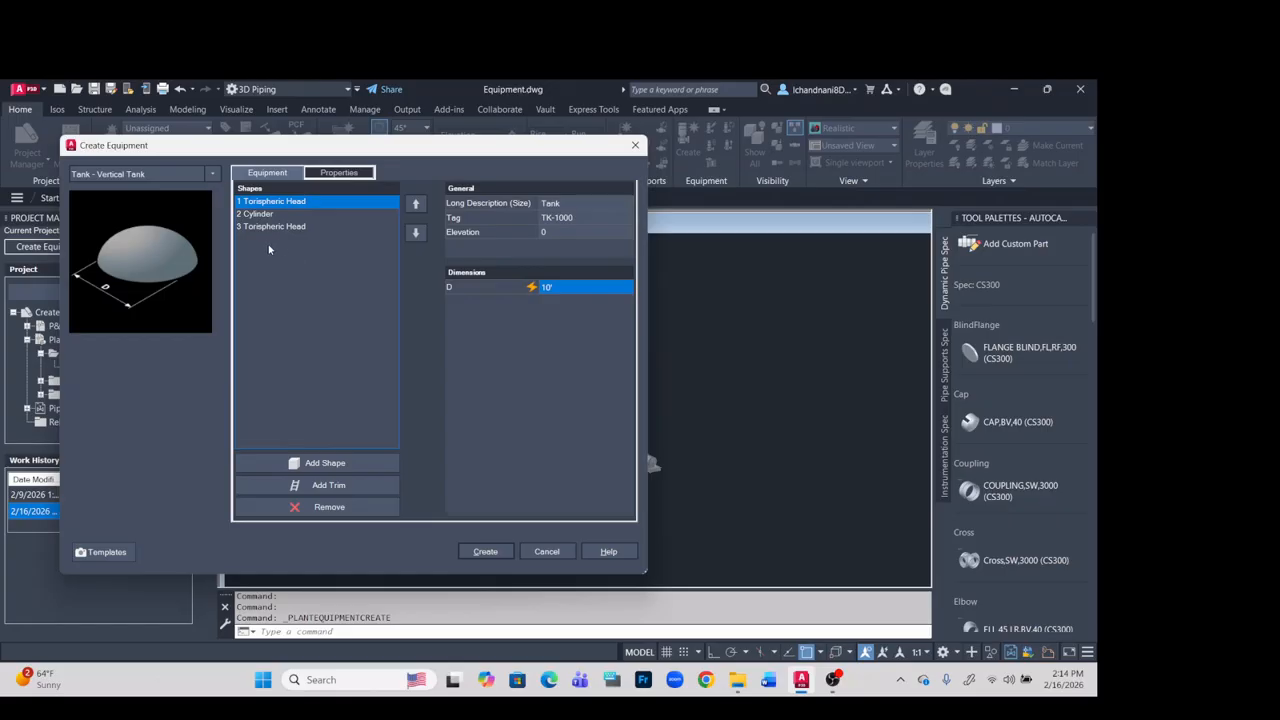
# - Set the height of the vertical tank's cylinder to 25'
pyautogui.click(258, 214)
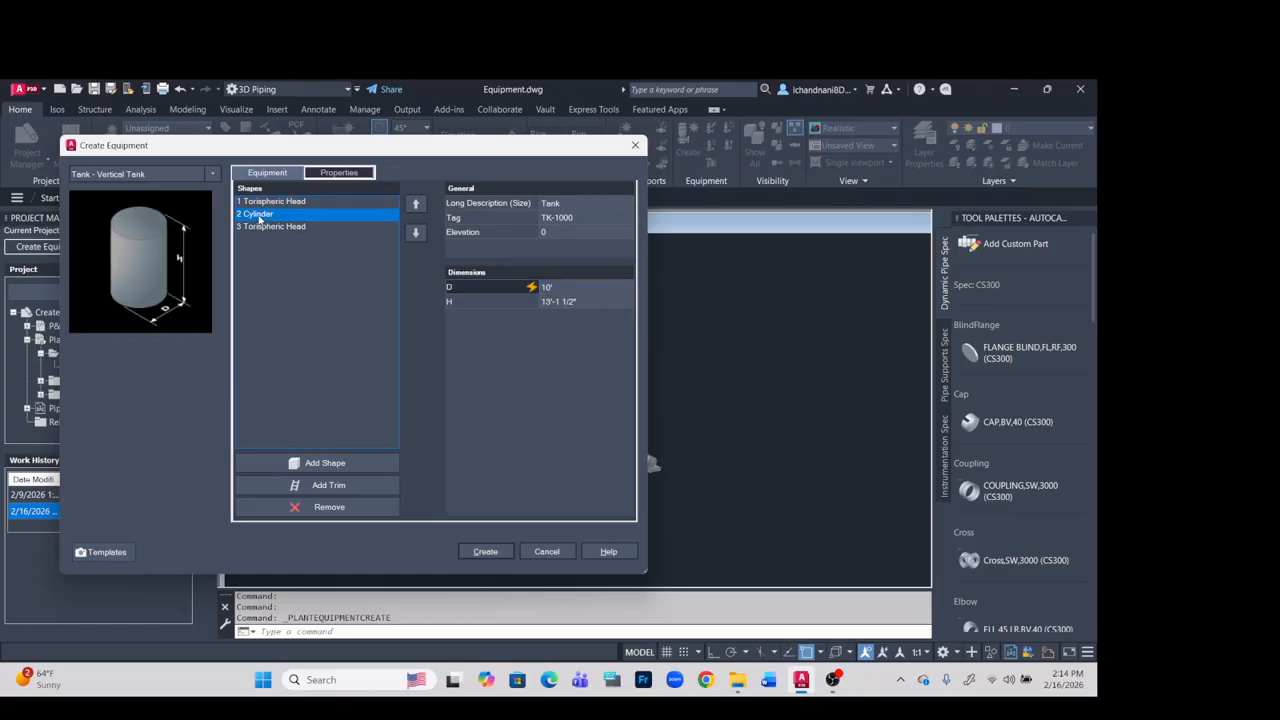
pyautogui.click(566, 303)
pyautogui.write('25')
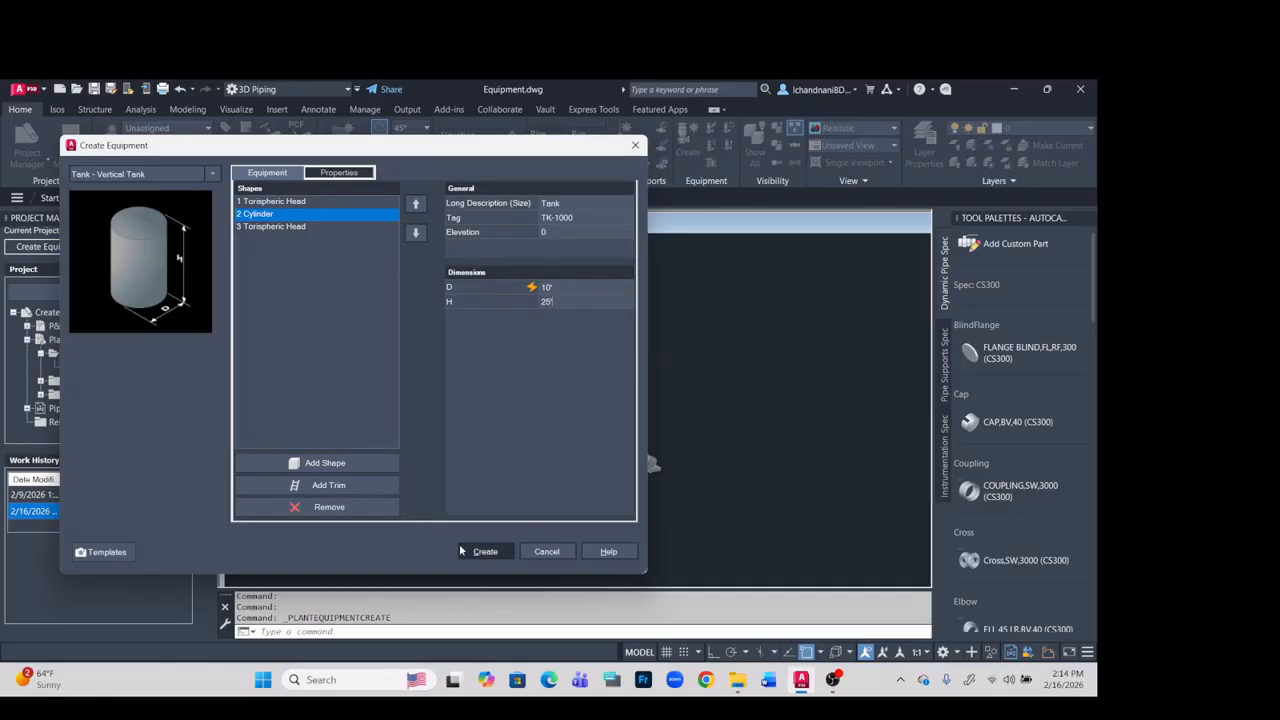
# - Add a Platform trim with its default circular shape and caged ladder to the vertical tank's second torispheric head
pyautogui.click(277, 228)
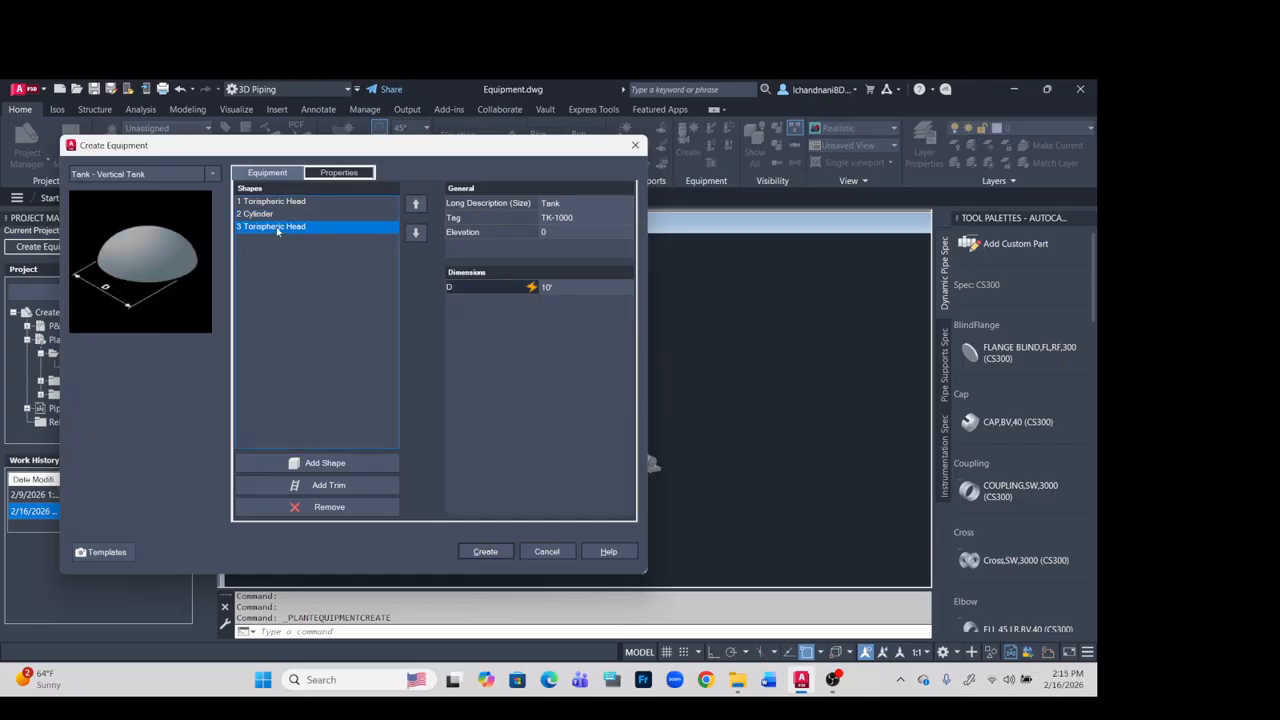
pyautogui.click(331, 463)
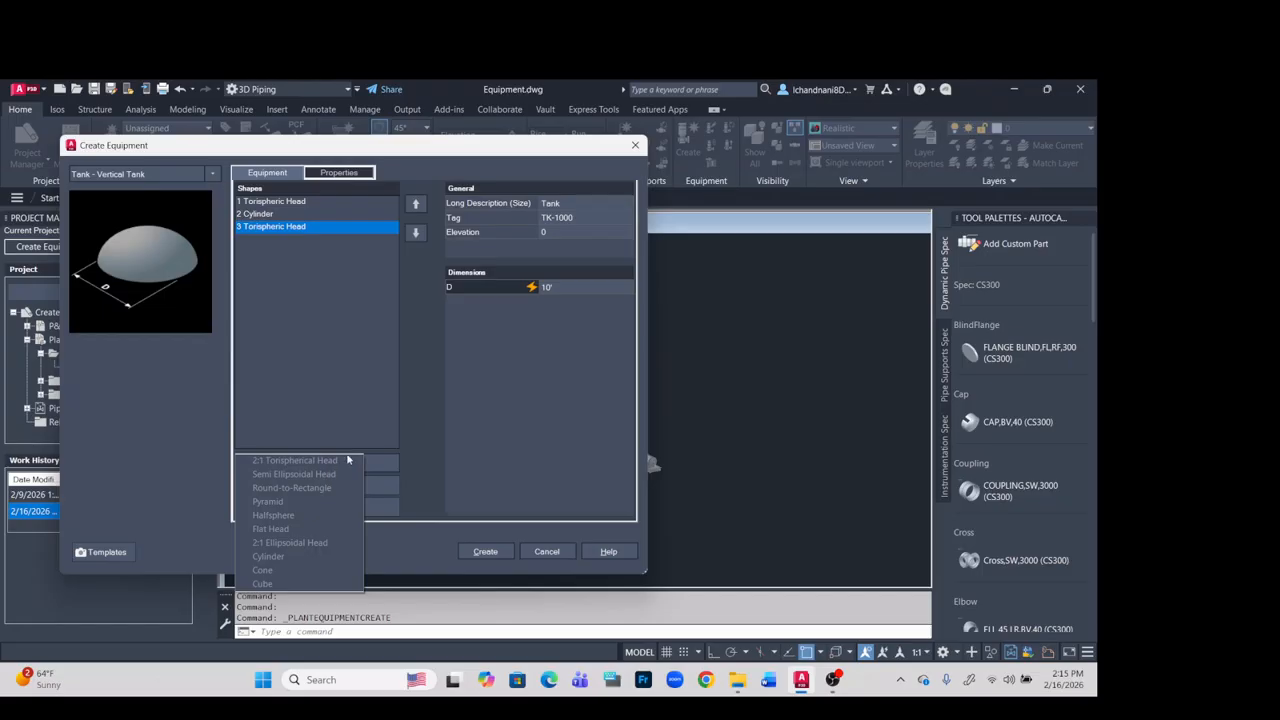
pyautogui.click(370, 411)
pyautogui.click(328, 485)
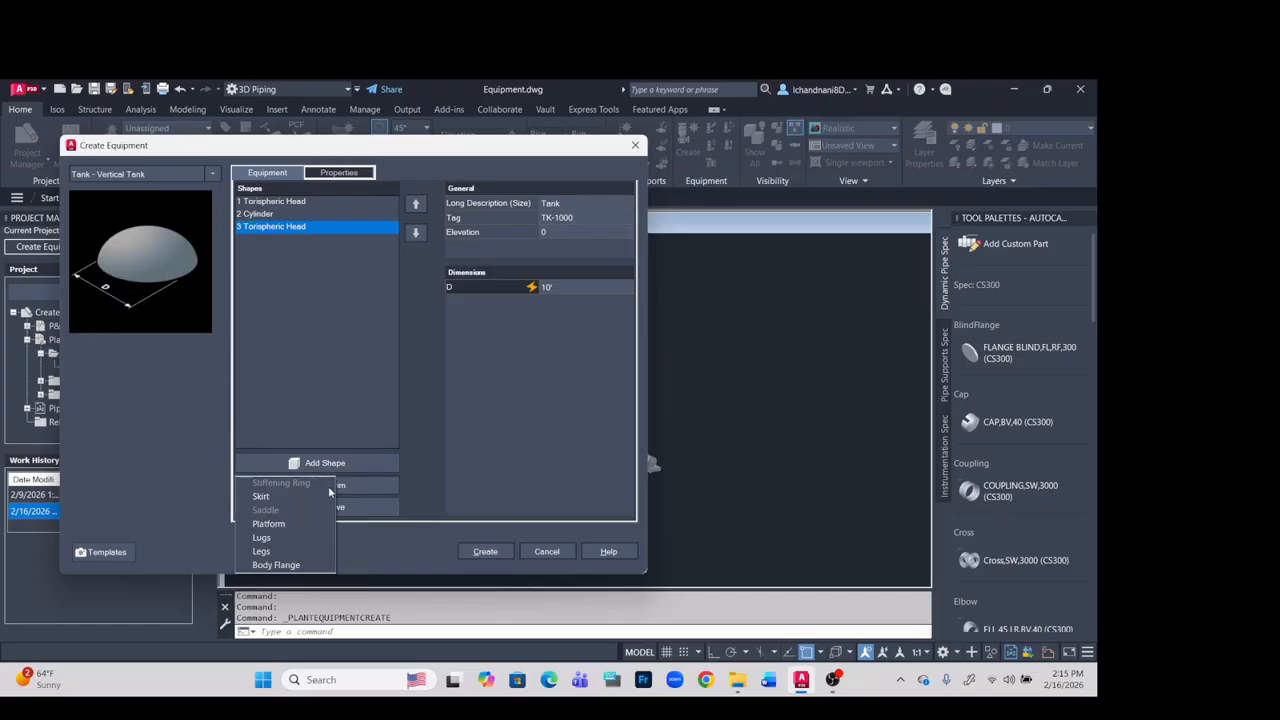
pyautogui.click(294, 524)
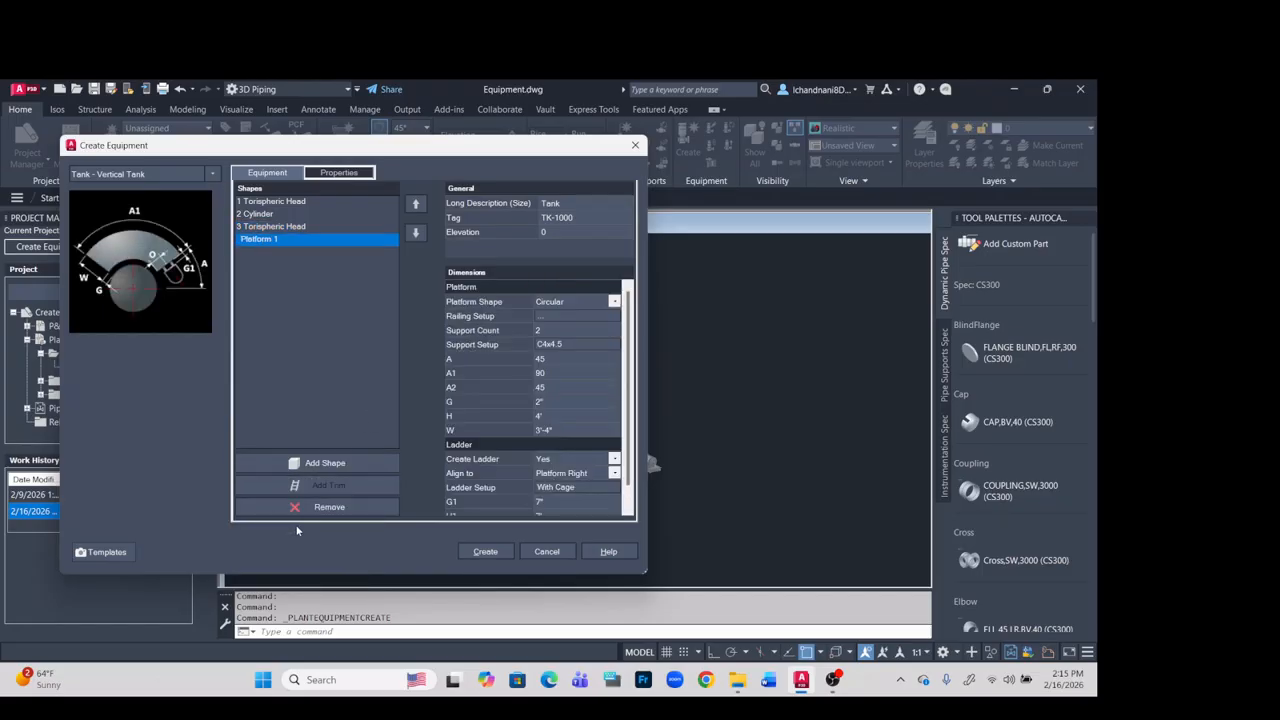
# - Create the customised vertical tank TK-1000 with its platform and ladder for placement in the drawing
pyautogui.click(484, 553)
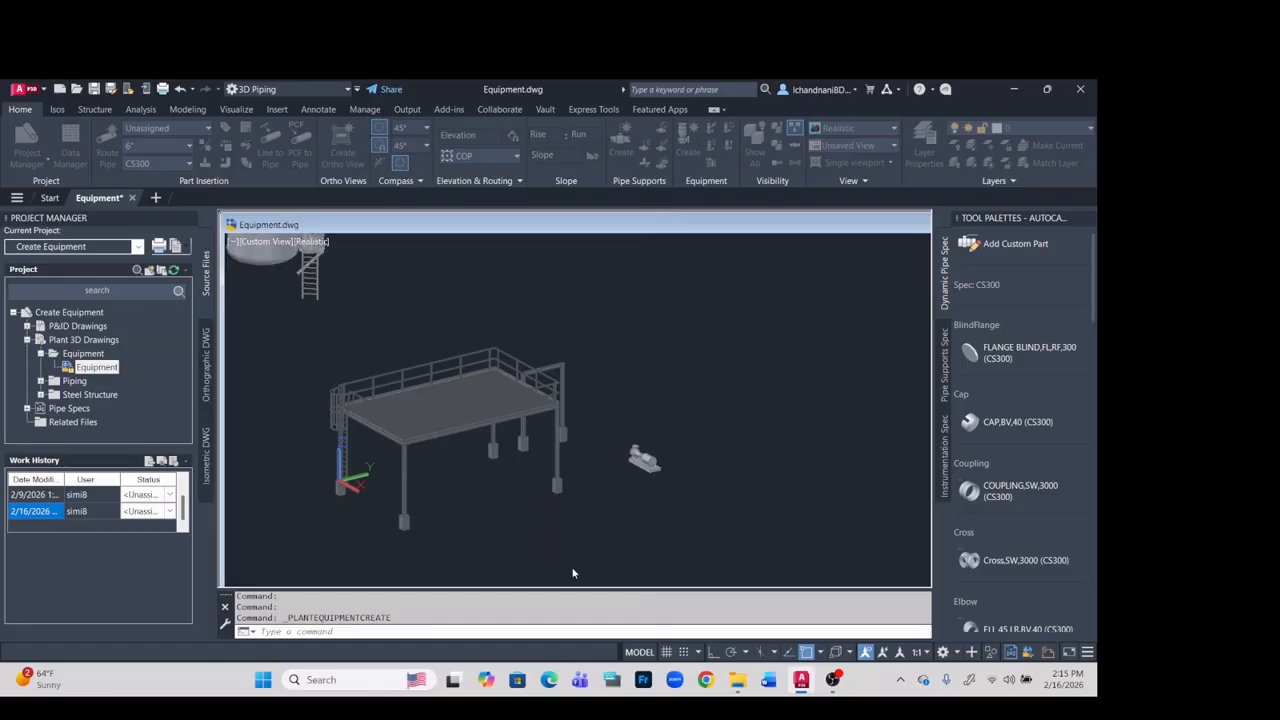
pyautogui.scroll(-2, 500, 450)
pyautogui.scroll(2, 662, 422)
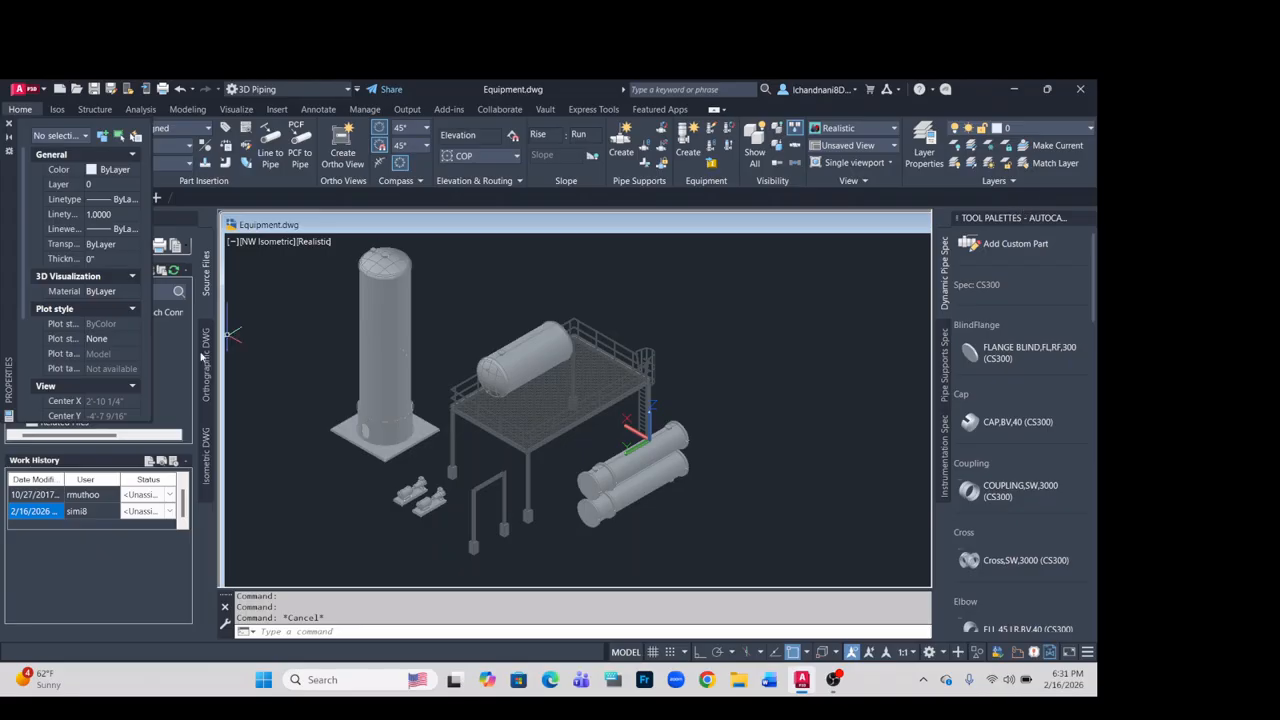
# - Inspect the equipment in the finished plant model by selecting the vertical tank, the upper heat exchanger and both pumps
pyautogui.click(385, 326)
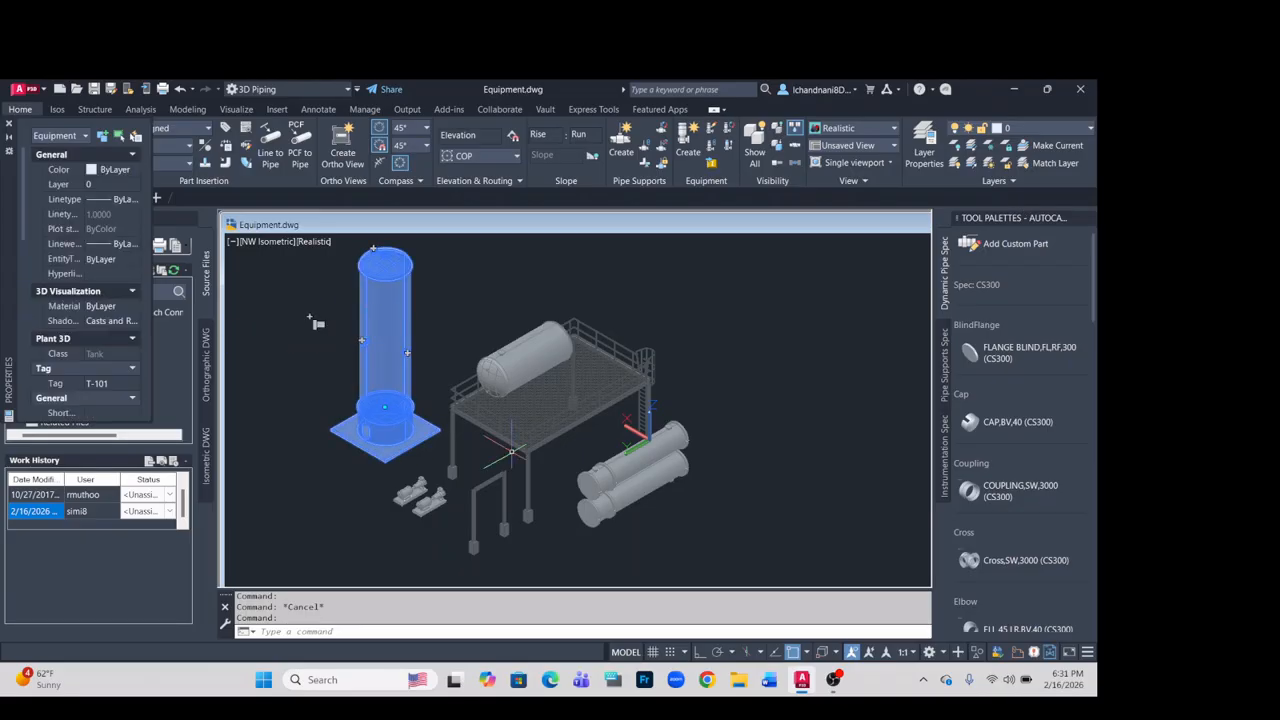
pyautogui.click(618, 472)
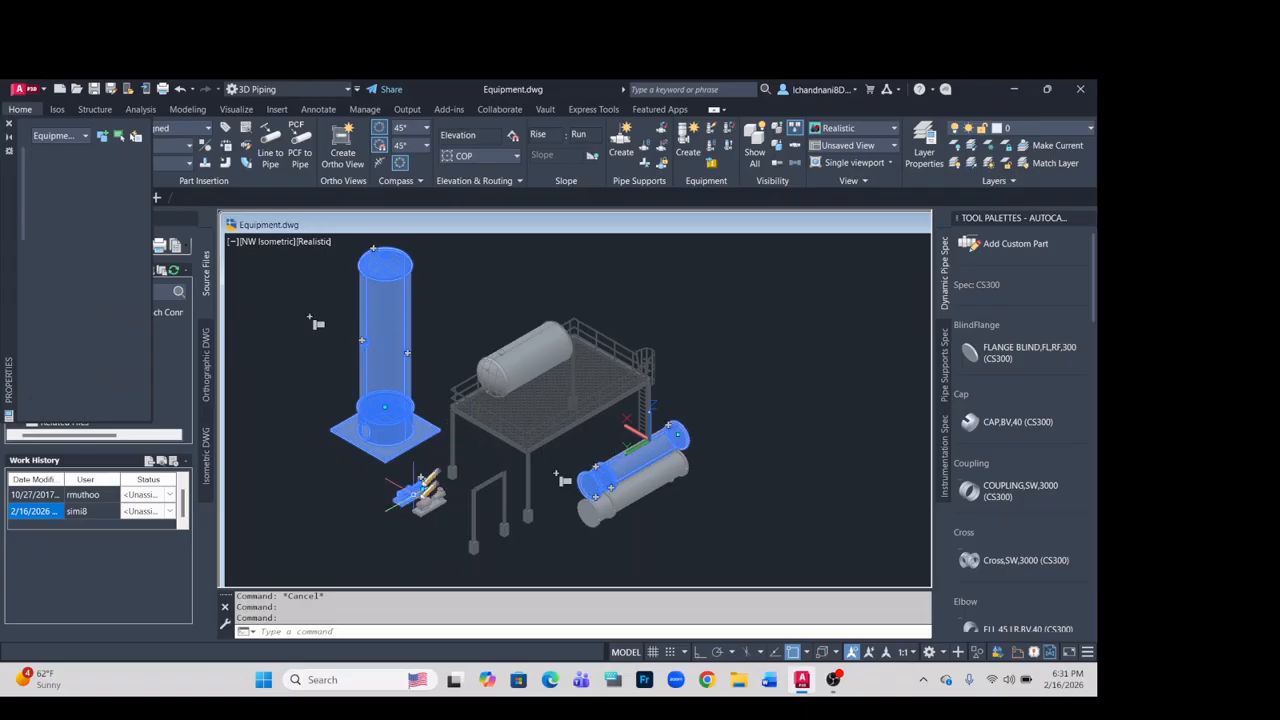
pyautogui.click(420, 490)
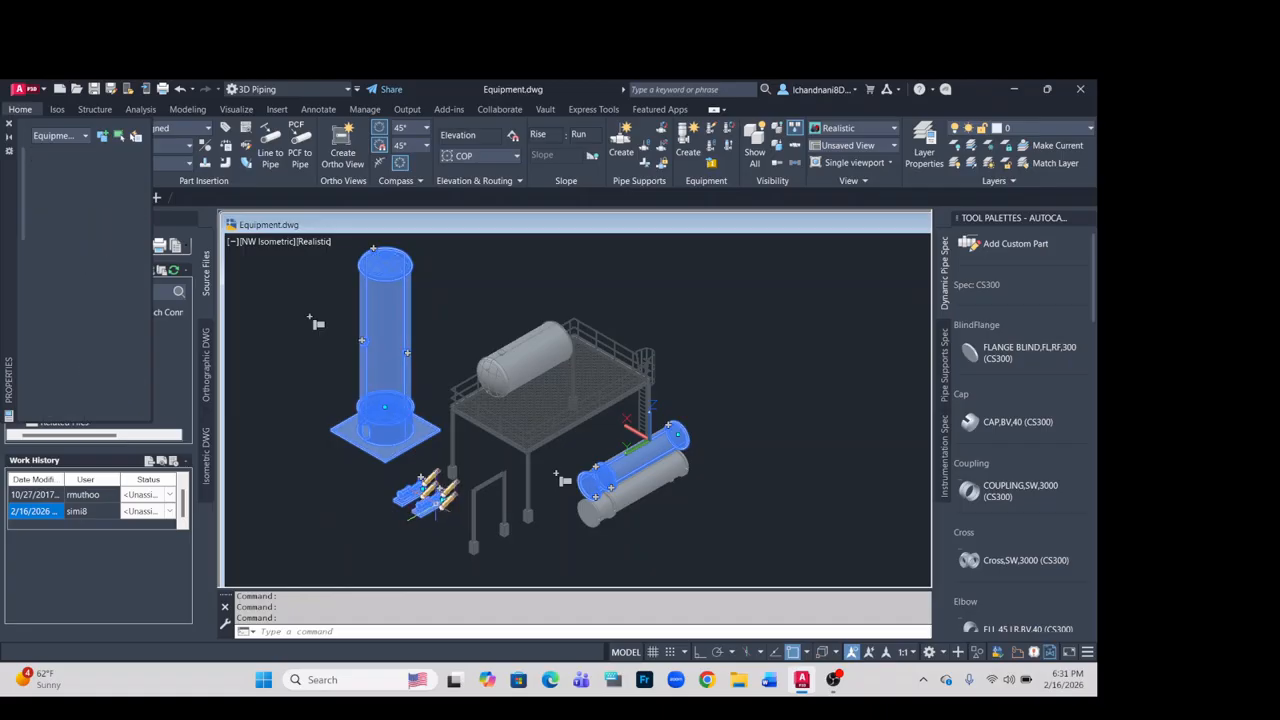
pyautogui.press('Escape')
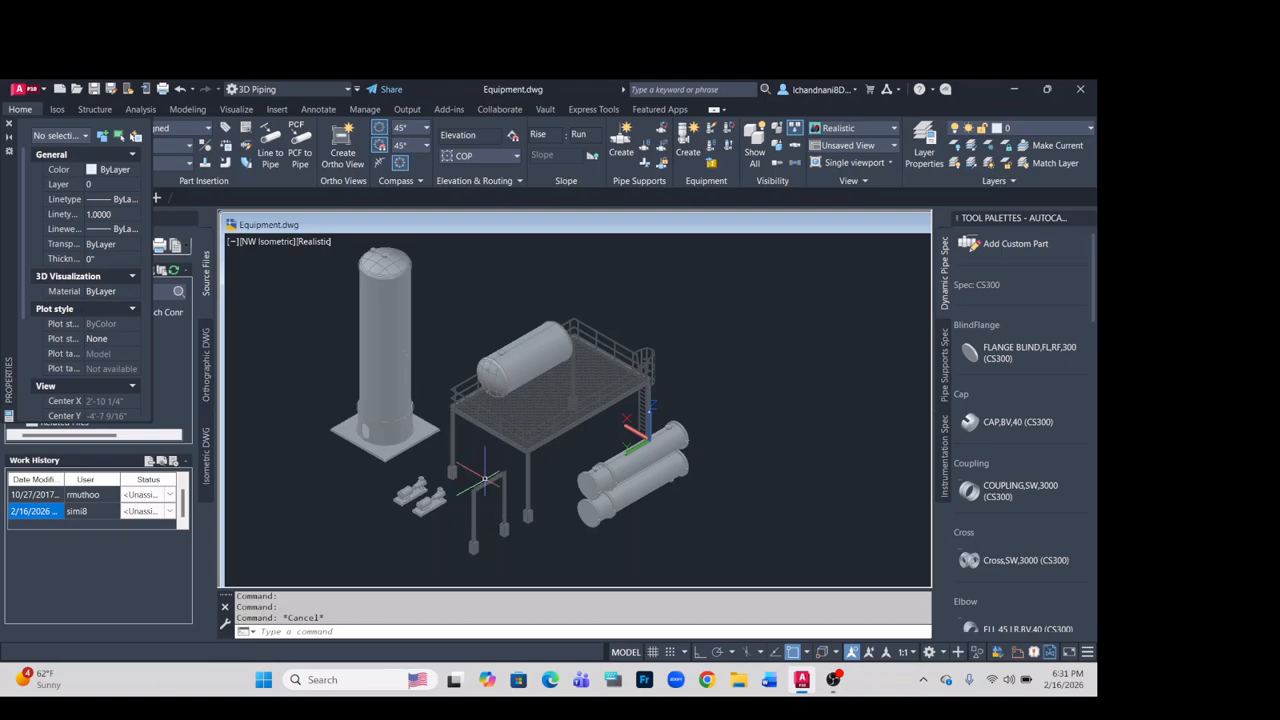
pyautogui.moveTo(484, 478)
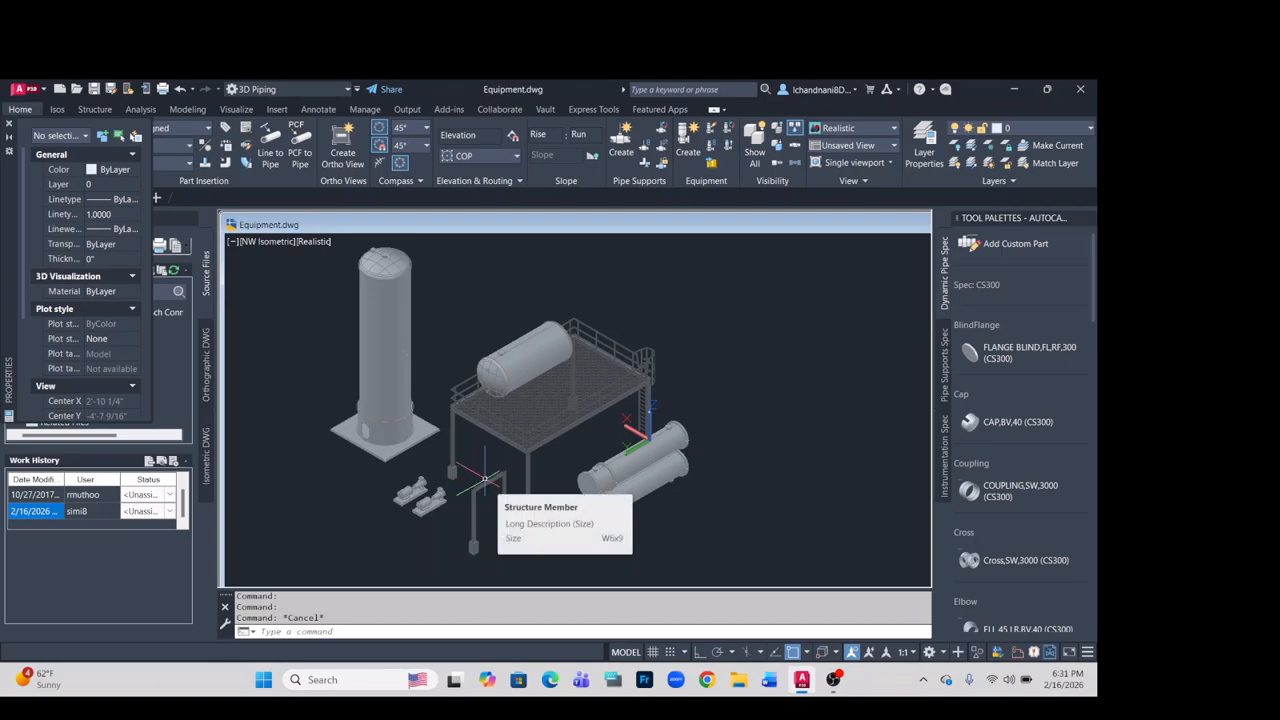